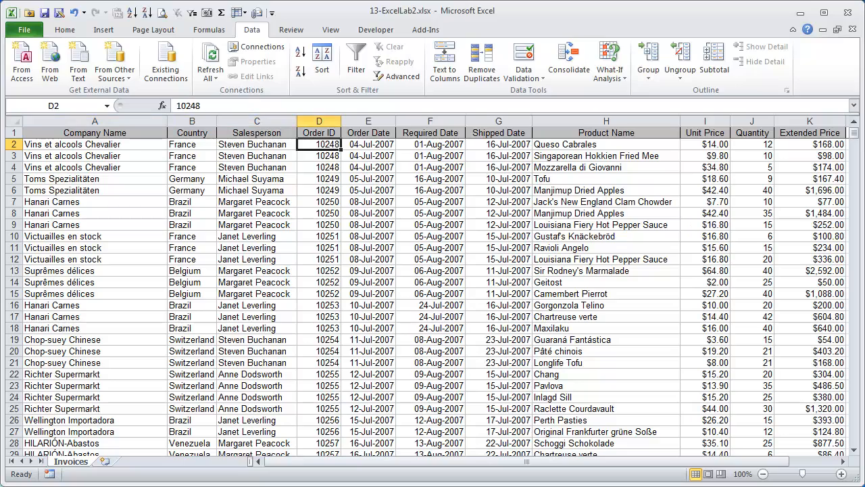
- Look over the invoice rows, then return to the top of the Salesperson column
{"action": "key", "text": "Down"}
{"action": "key", "text": "Down"}
{"action": "key", "text": "Down"}
{"action": "key", "text": "Down"}
{"action": "key", "text": "Down"}
{"action": "key", "text": "Down"}
{"action": "key", "text": "Down"}
{"action": "key", "text": "Down"}
{"action": "key", "text": "Down"}
{"action": "key", "text": "Down"}
{"action": "key", "text": "Down"}
{"action": "key", "text": "Down"}
{"action": "key", "text": "Down"}
{"action": "key", "text": "Down"}
{"action": "key", "text": "Down"}
{"action": "key", "text": "Down"}
{"action": "key", "text": "Down"}
{"action": "key", "text": "Down"}
{"action": "key", "text": "Down"}
{"action": "key", "text": "Down"}
{"action": "key", "text": "Up"}
{"action": "key", "text": "Up"}
{"action": "key", "text": "Up"}
{"action": "key", "text": "Up"}
{"action": "key", "text": "Up"}
{"action": "key", "text": "Up"}
{"action": "key", "text": "Up"}
{"action": "key", "text": "Up"}
{"action": "key", "text": "Up"}
{"action": "key", "text": "Up"}
{"action": "key", "text": "Up"}
{"action": "key", "text": "Up"}
{"action": "key", "text": "Up"}
{"action": "key", "text": "Up"}
{"action": "key", "text": "Up"}
{"action": "key", "text": "Up"}
{"action": "key", "text": "Up"}
{"action": "key", "text": "Up"}
{"action": "key", "text": "Up"}
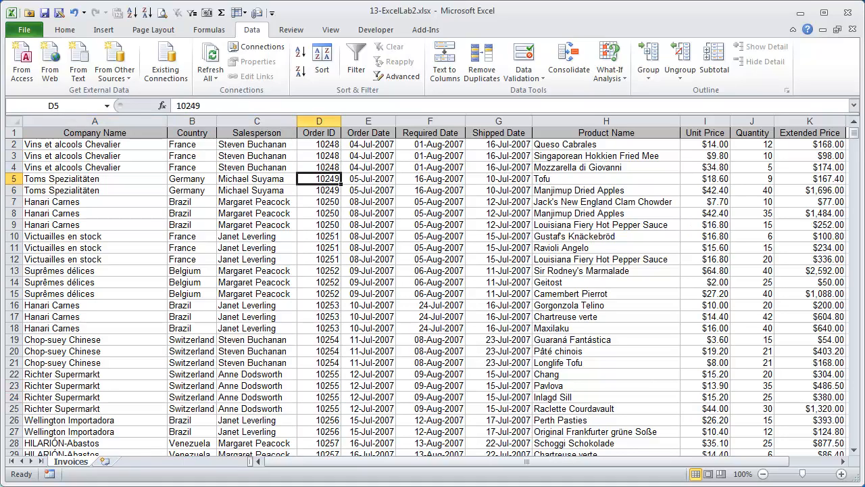
{"action": "key", "text": "Left"}
{"action": "key", "text": "Up"}
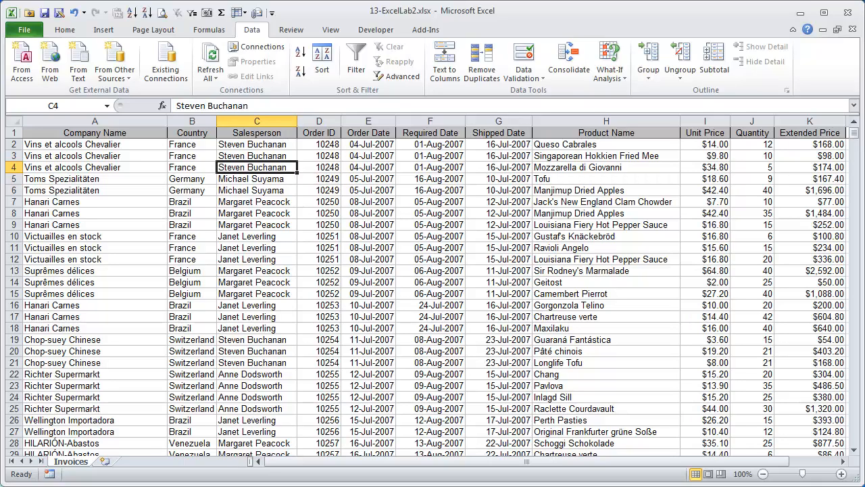
{"action": "key", "text": "Left"}
{"action": "key", "text": "Left"}
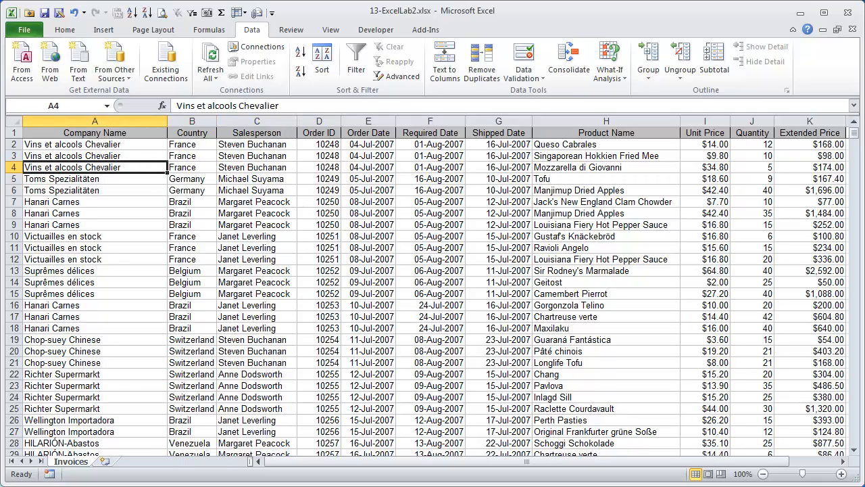
{"action": "key", "text": "Right"}
{"action": "key", "text": "Right"}
{"action": "key", "text": "Right"}
{"action": "key", "text": "Right"}
{"action": "key", "text": "Right"}
{"action": "key", "text": "Right"}
{"action": "key", "text": "Right"}
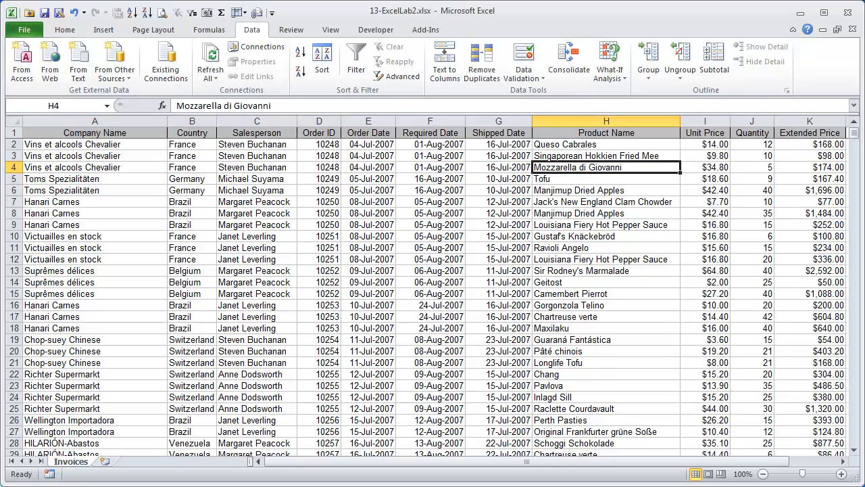
{"action": "key", "text": "Left"}
{"action": "key", "text": "Left"}
{"action": "key", "text": "Left"}
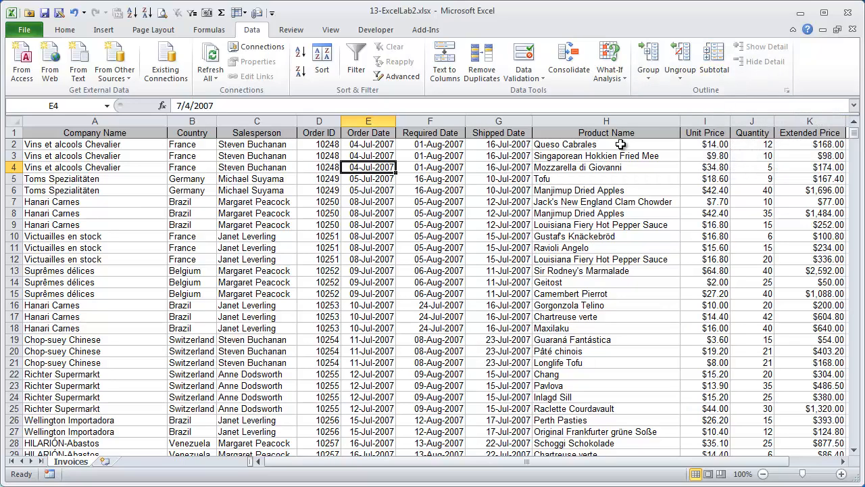
{"action": "key", "text": "Up"}
{"action": "key", "text": "Up"}
{"action": "key", "text": "Left"}
{"action": "key", "text": "Left"}
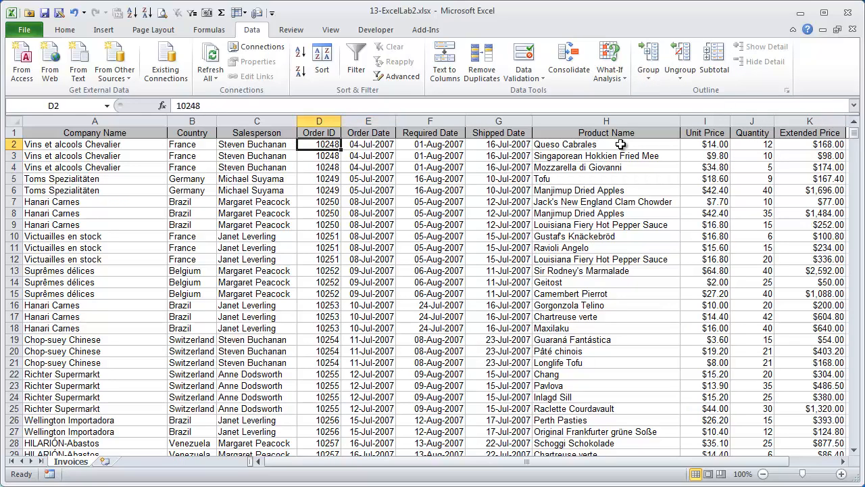
- Select all data rows and sort them A to Z, turning off the large-operation warning
{"action": "key", "text": "shift+space"}
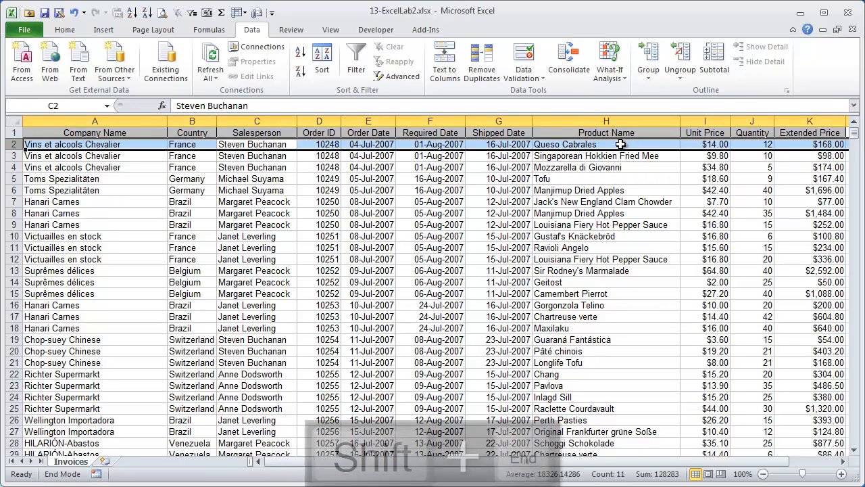
{"action": "key", "text": "ctrl+shift+Down"}
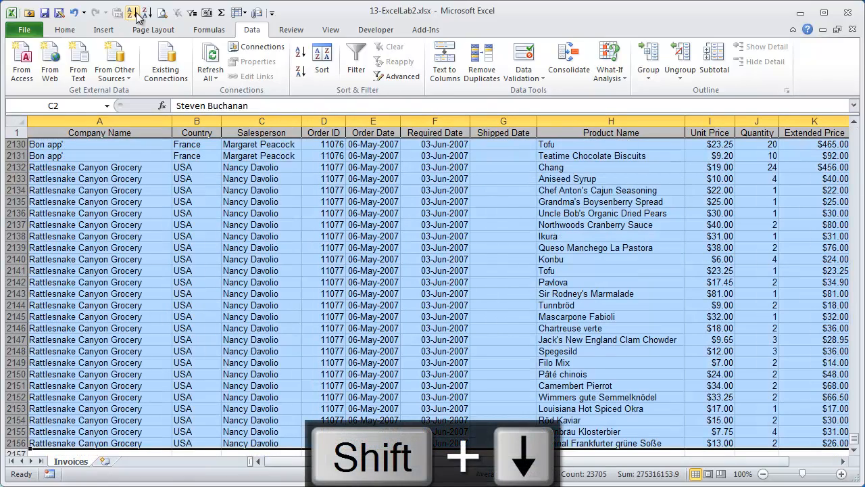
{"action": "left_click", "coordinate": [133, 12]}
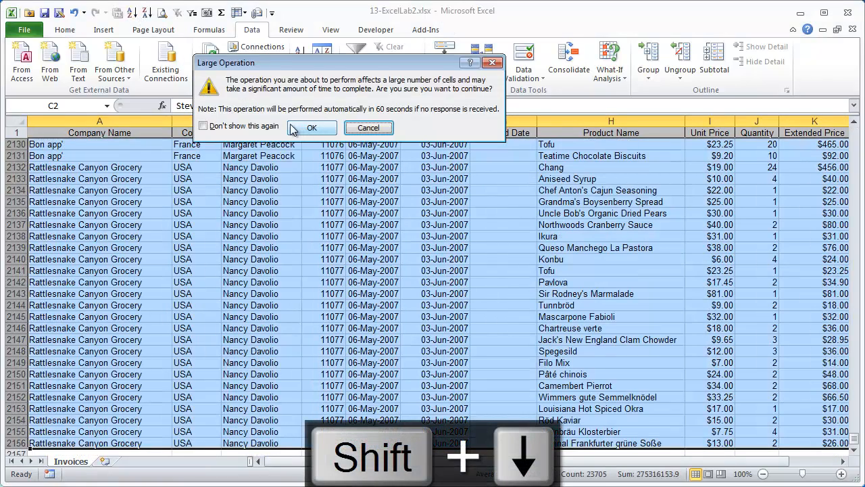
{"action": "left_click", "coordinate": [203, 126]}
{"action": "left_click", "coordinate": [312, 128]}
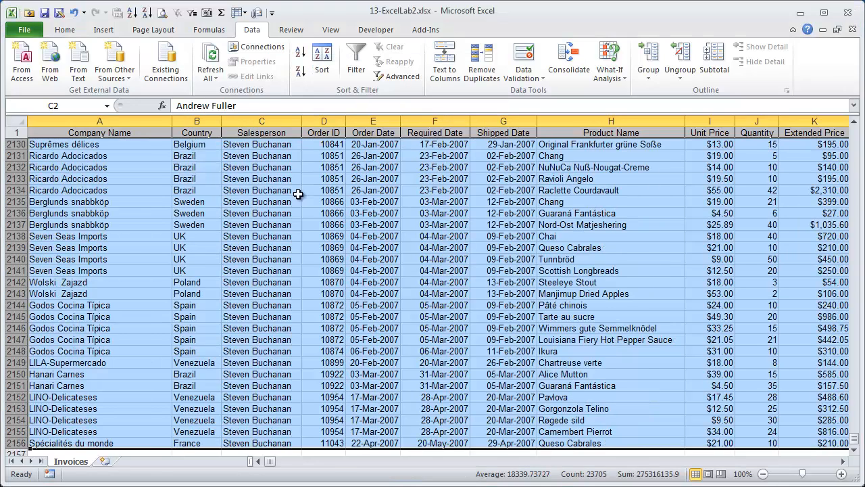
- Check the sorted Salesperson column by paging down and back up
{"action": "left_click", "coordinate": [294, 190]}
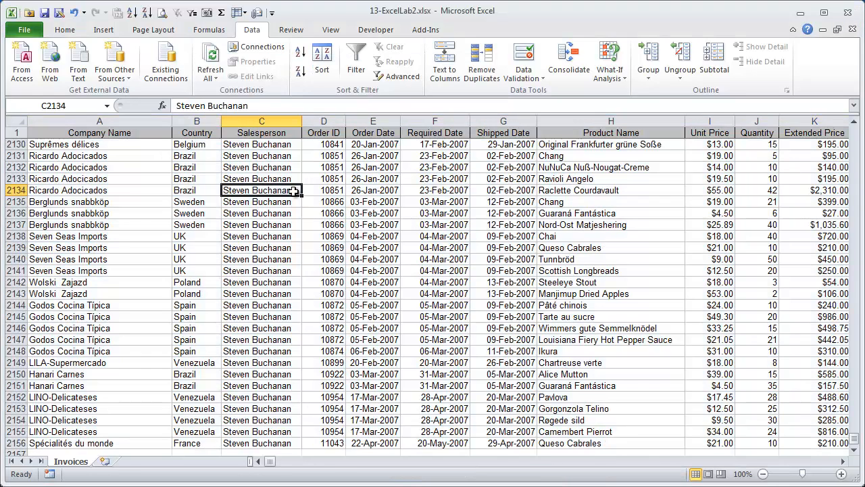
{"action": "key", "text": "End"}
{"action": "key", "text": "Up"}
{"action": "key", "text": "Down"}
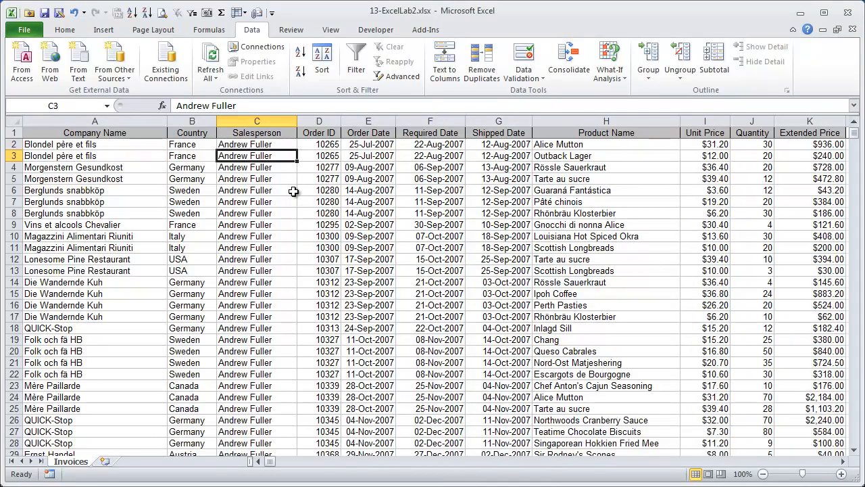
{"action": "key", "text": "Page_Down"}
{"action": "key", "text": "Page_Up"}
- Apply Subtotal at each change in Salesperson, using Sum on Extended Price
{"action": "left_click", "coordinate": [719, 65]}
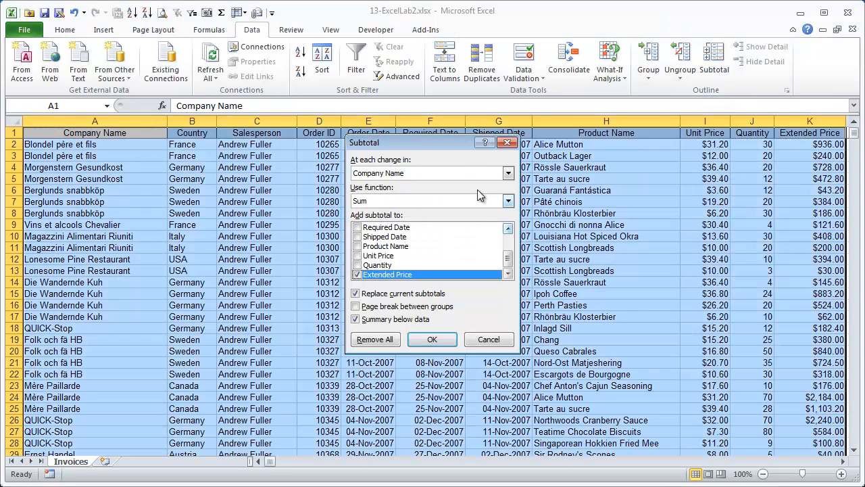
{"action": "left_click_drag", "start_coordinate": [443, 144], "coordinate": [512, 150]}
{"action": "left_click", "coordinate": [577, 178]}
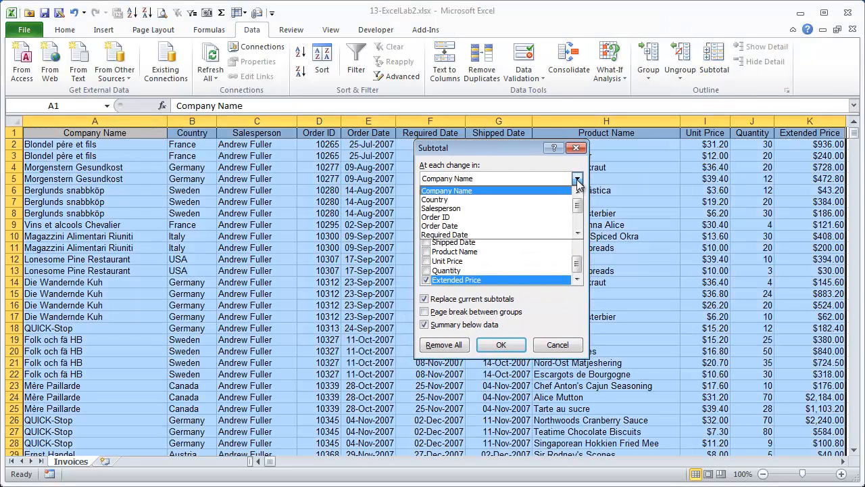
{"action": "left_click", "coordinate": [537, 208]}
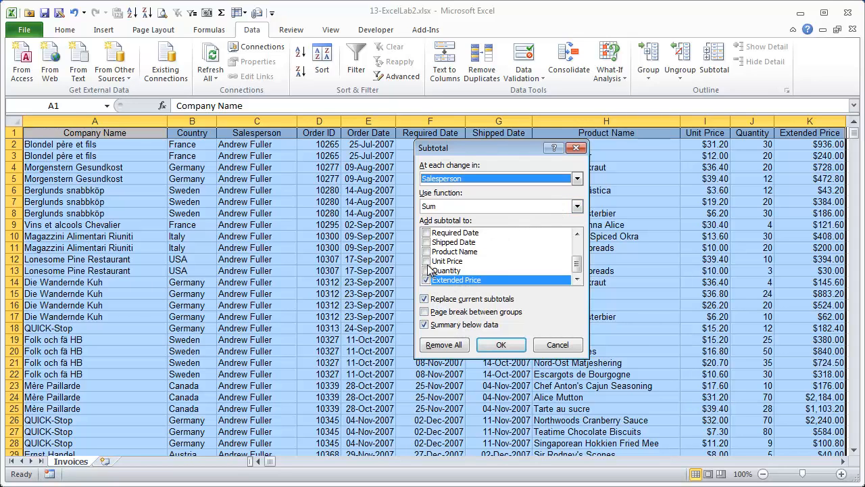
{"action": "left_click", "coordinate": [577, 206]}
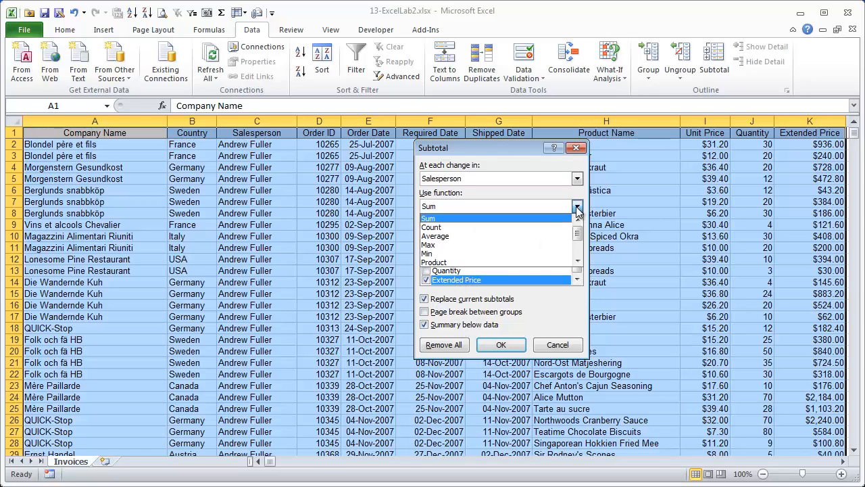
{"action": "mouse_move", "coordinate": [577, 233]}
{"action": "left_mouse_down"}
{"action": "mouse_move", "coordinate": [578, 250]}
{"action": "mouse_move", "coordinate": [574, 218]}
{"action": "left_mouse_up"}
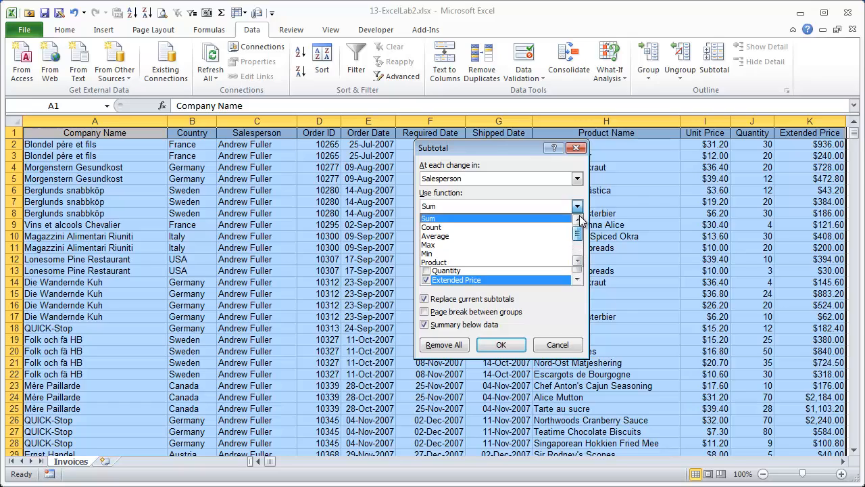
{"action": "left_click", "coordinate": [540, 218]}
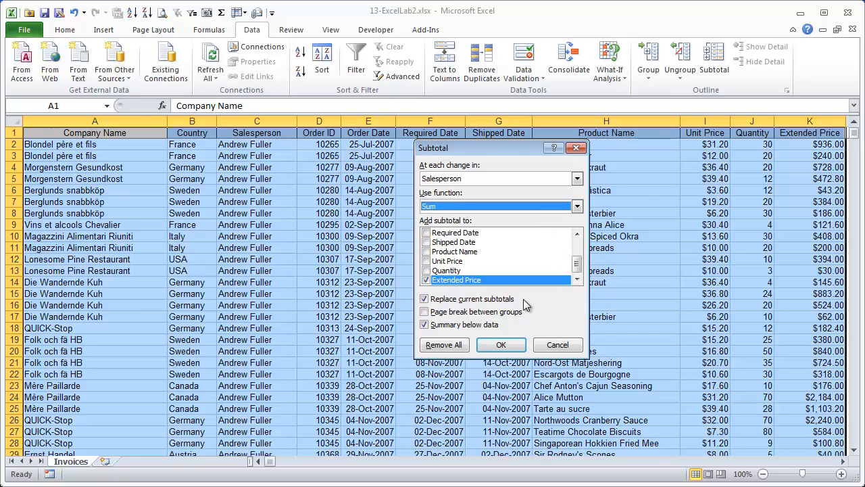
{"action": "left_click", "coordinate": [507, 346]}
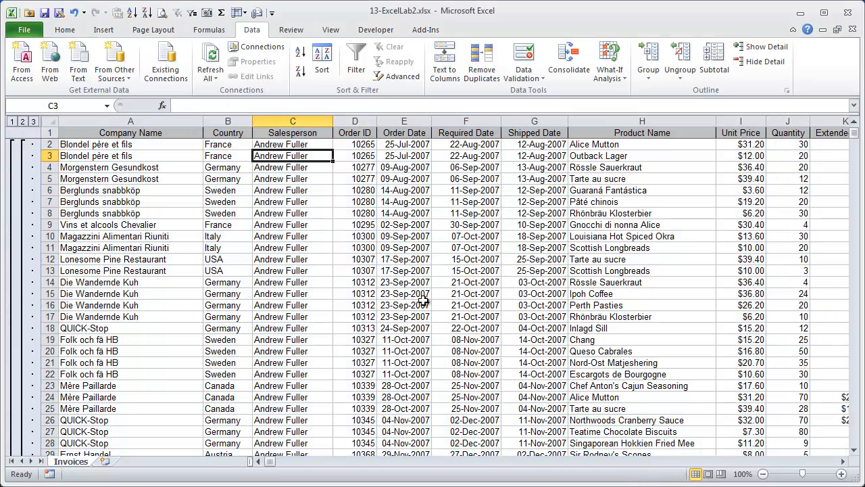
- Zoom out, widen the Order Date column, and scroll through the subtotalled list
{"action": "scroll", "coordinate": [316, 271], "scroll_direction": "down", "scroll_amount": 1}
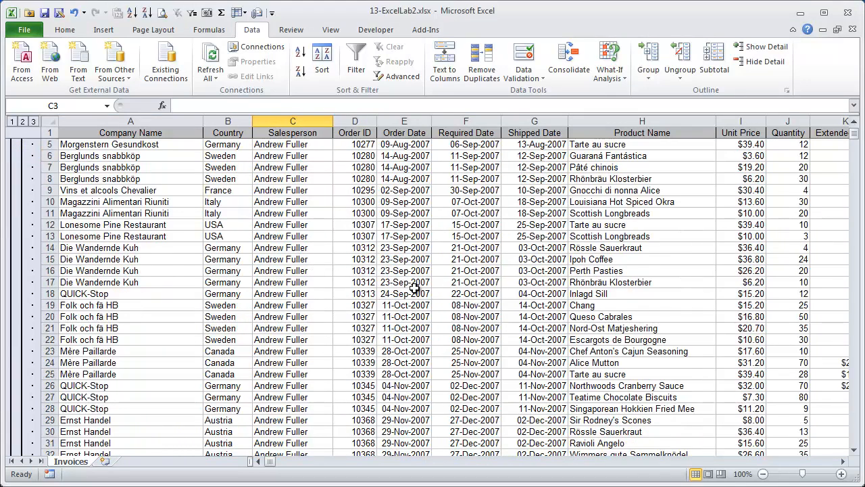
{"action": "left_click", "coordinate": [762, 474]}
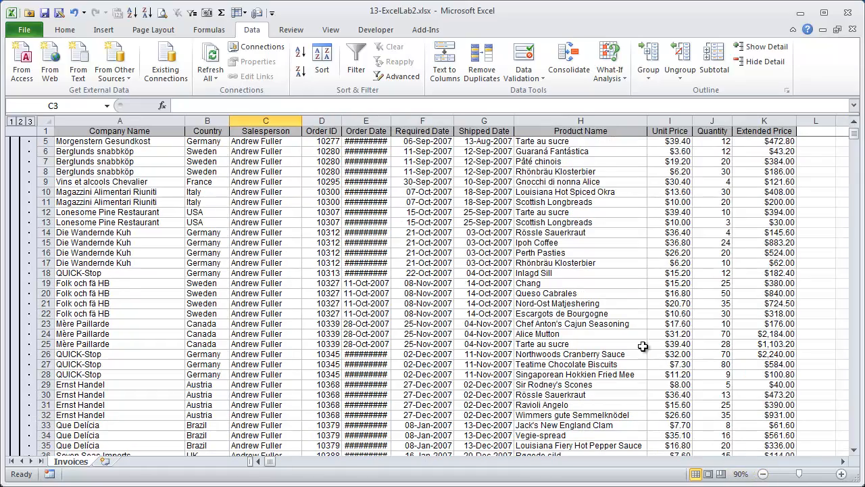
{"action": "double_click", "coordinate": [391, 127]}
{"action": "scroll", "coordinate": [513, 300], "scroll_direction": "down", "scroll_amount": 20}
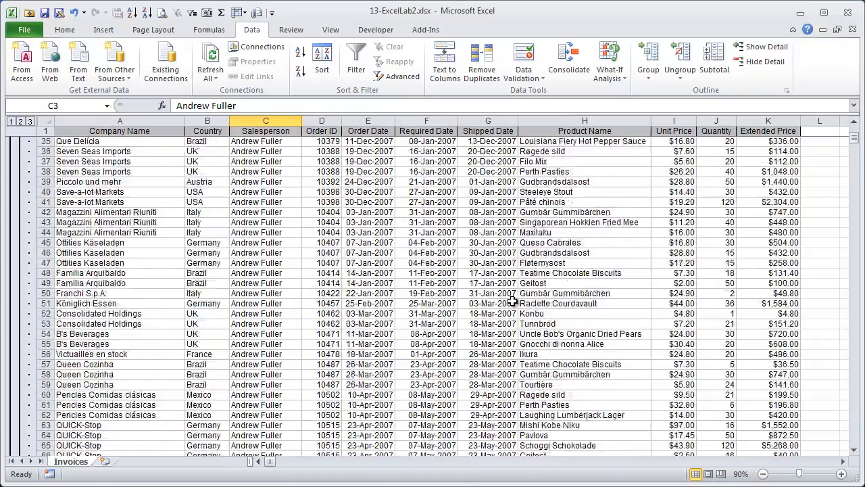
{"action": "scroll", "coordinate": [513, 300], "scroll_direction": "down", "scroll_amount": 15}
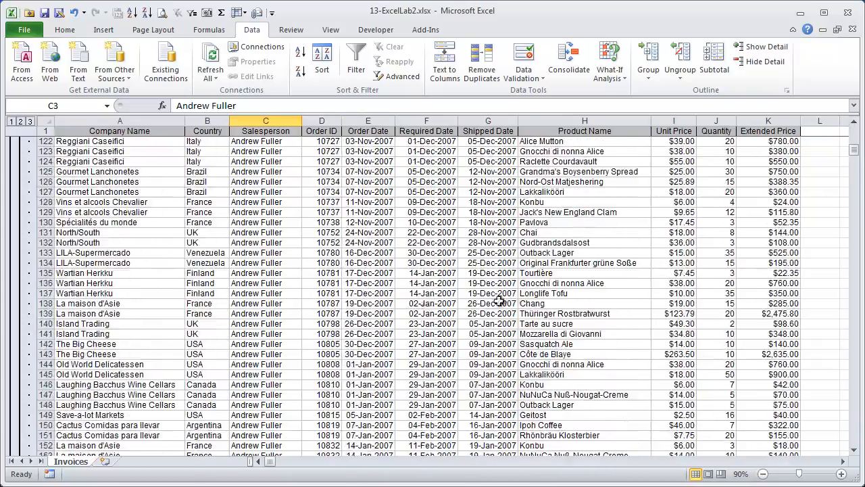
{"action": "scroll", "coordinate": [277, 315], "scroll_direction": "down", "scroll_amount": 7}
{"action": "scroll", "coordinate": [276, 314], "scroll_direction": "down", "scroll_amount": 20}
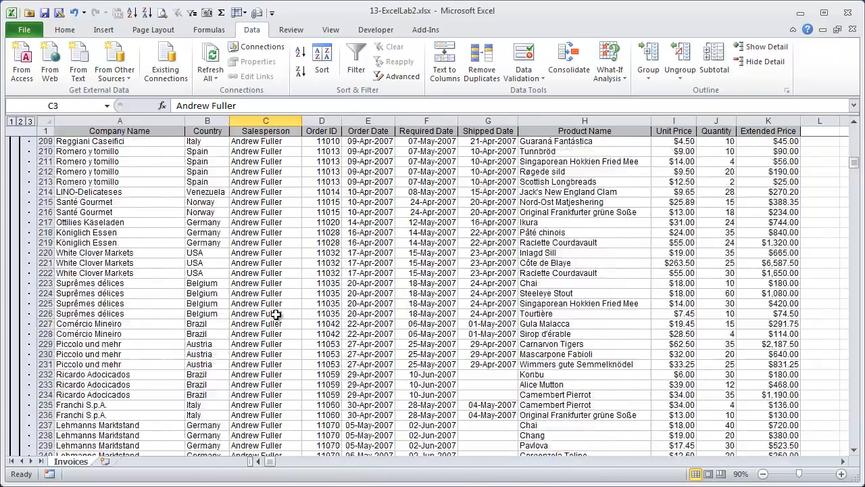
- Check the Extended Price subtotal formulas for Andrew Fuller and Anne Dodsworth
{"action": "left_click", "coordinate": [261, 273]}
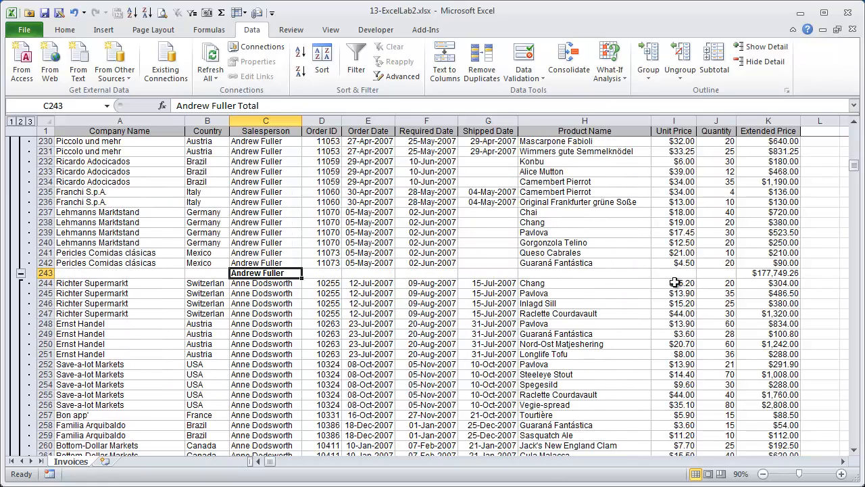
{"action": "left_click", "coordinate": [756, 273]}
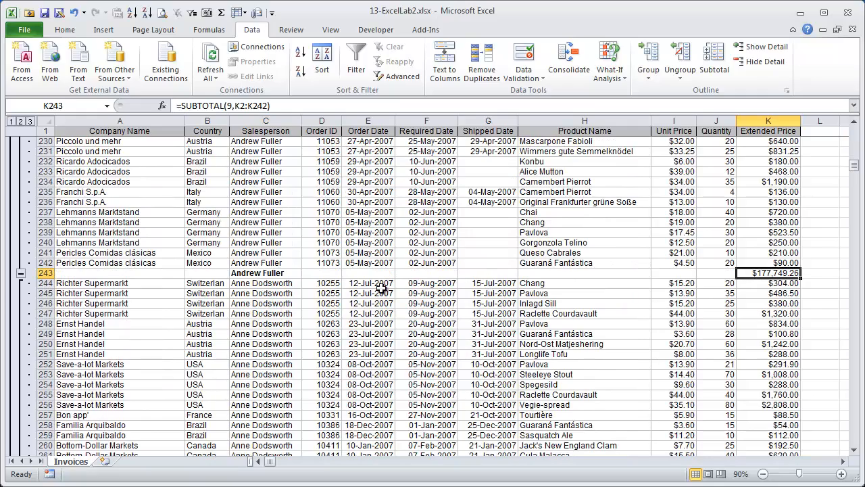
{"action": "left_click", "coordinate": [261, 312]}
{"action": "key", "text": "Page_Down"}
{"action": "key", "text": "Page_Down"}
{"action": "key", "text": "Page_Down"}
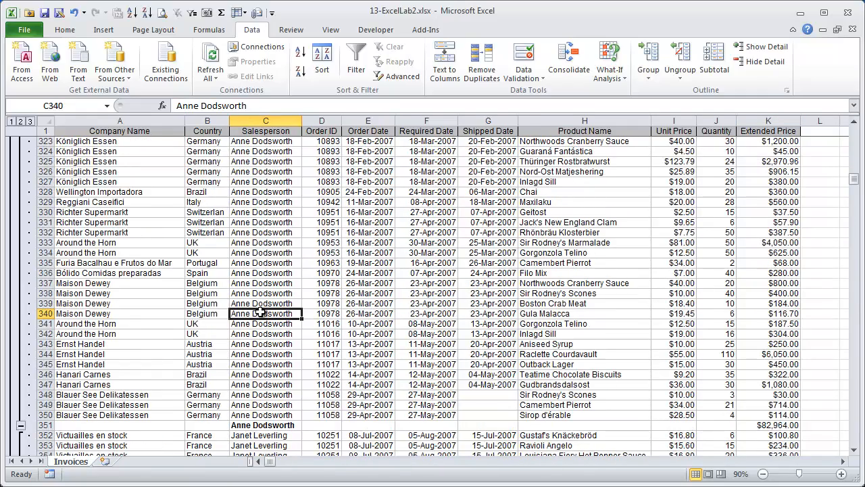
{"action": "left_click", "coordinate": [747, 425]}
- Collapse Andrew Fuller's group, then collapse the outline to level 1 showing the grand total
{"action": "scroll", "coordinate": [192, 292], "scroll_direction": "up", "scroll_amount": 20}
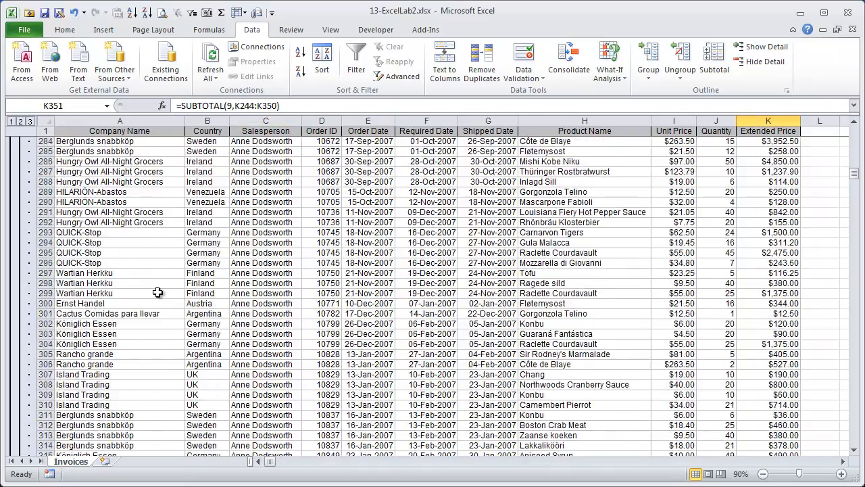
{"action": "left_click", "coordinate": [21, 273]}
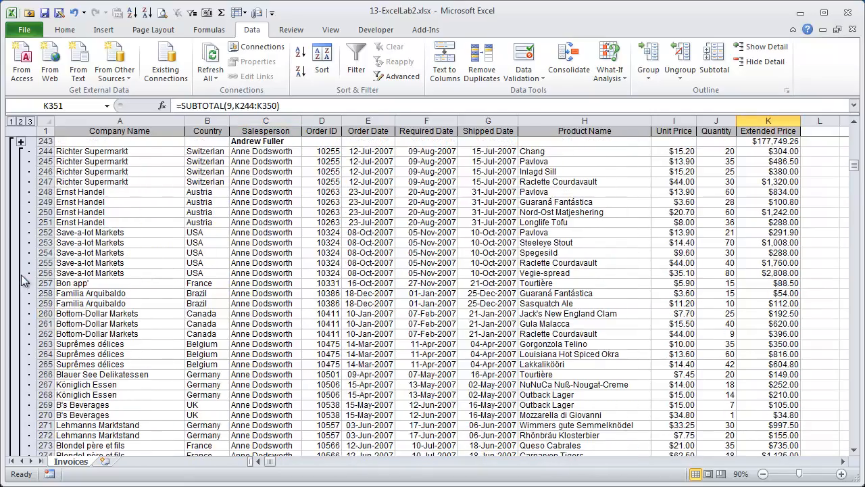
{"action": "left_click", "coordinate": [12, 122]}
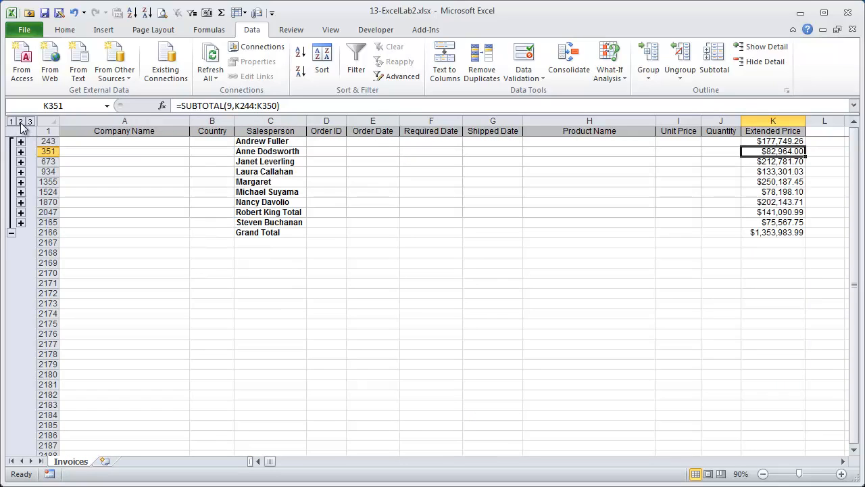
- Switch between outline levels 2 and 3, ending on level 3 with every order line visible
{"action": "left_click", "coordinate": [21, 122]}
{"action": "left_click", "coordinate": [31, 122]}
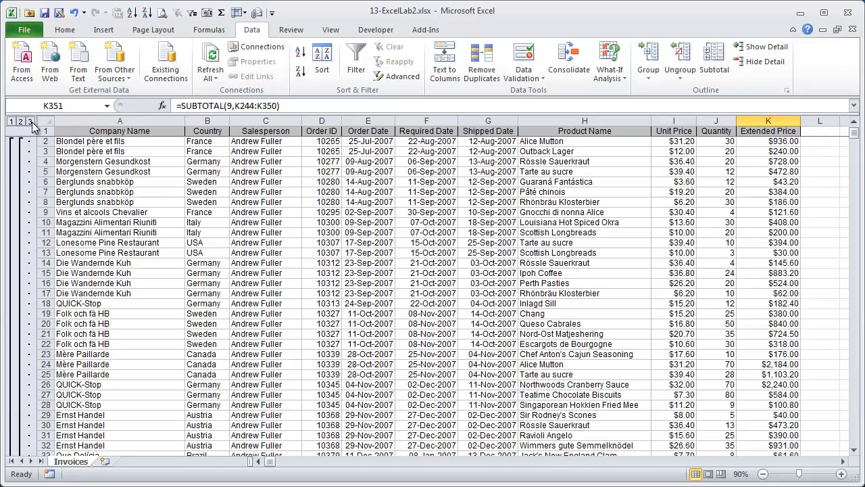
{"action": "left_click", "coordinate": [21, 121]}
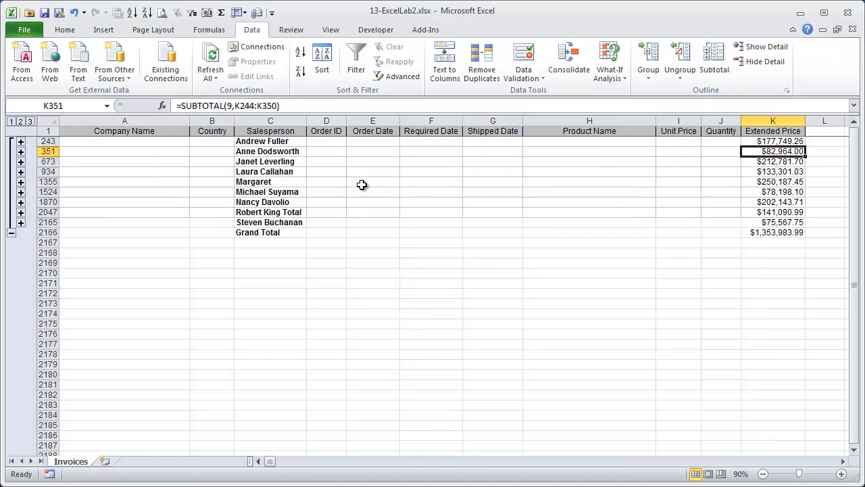
{"action": "left_click", "coordinate": [30, 121]}
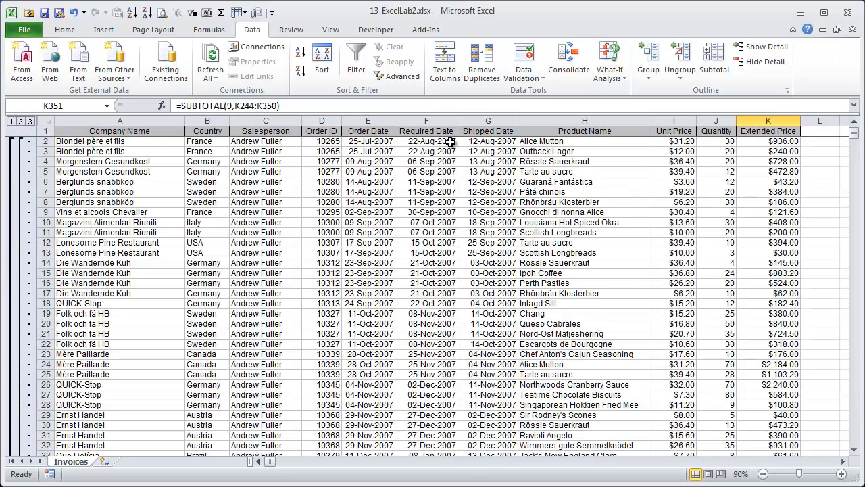
{"action": "left_click", "coordinate": [714, 64]}
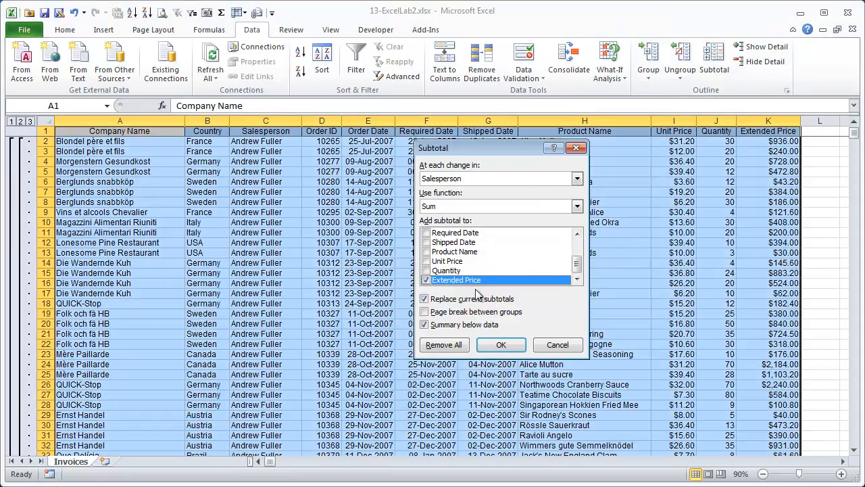
- Remove all subtotals and the outline from the invoice list
{"action": "left_click", "coordinate": [444, 345]}
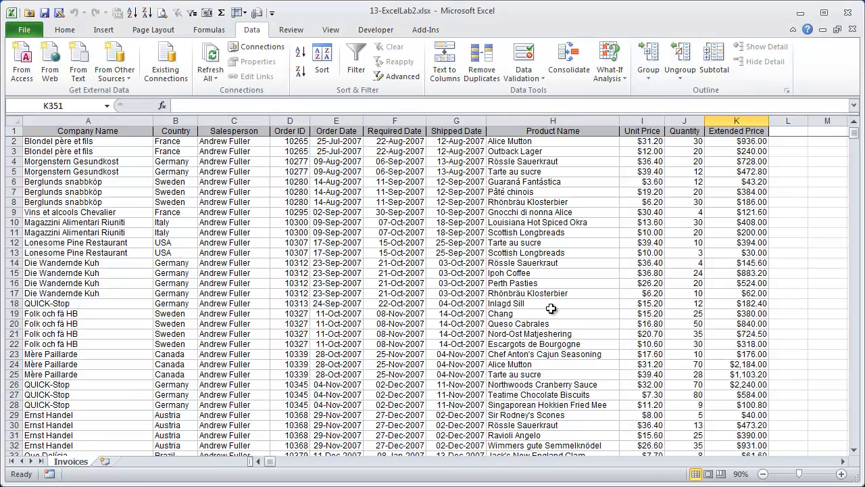
{"action": "left_click", "coordinate": [211, 171]}
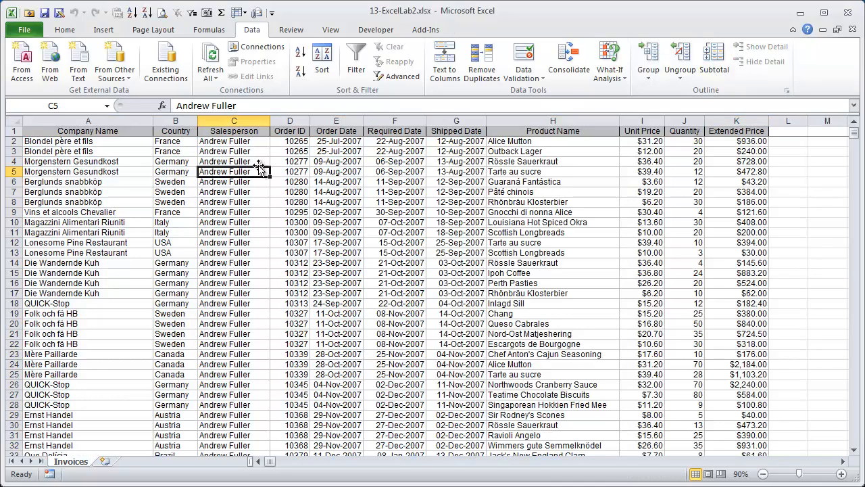
{"action": "left_click", "coordinate": [289, 141]}
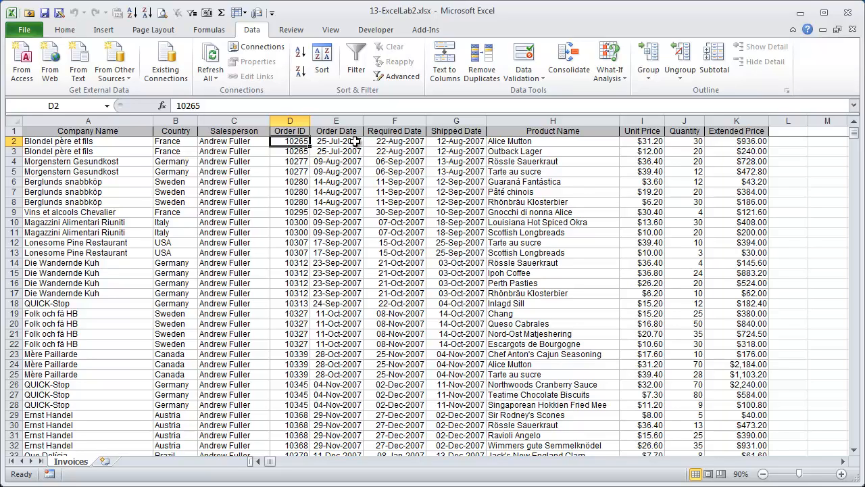
- Check the list's bounds, confirming the data ends at row 2156
{"action": "key", "text": "Left"}
{"action": "key", "text": "Left"}
{"action": "key", "text": "Left"}
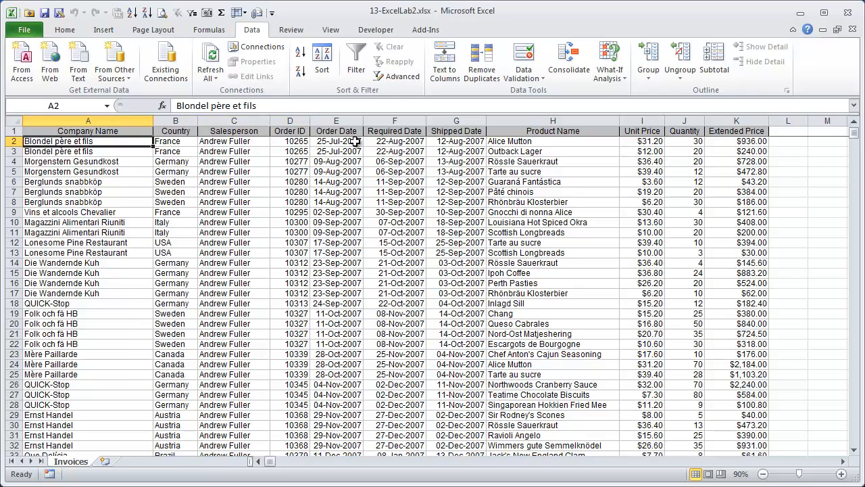
{"action": "key", "text": "ctrl+Down"}
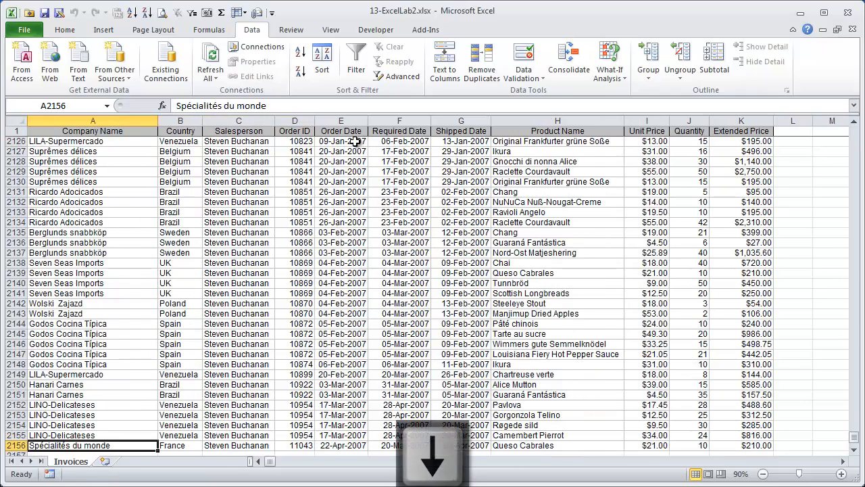
{"action": "key", "text": "ctrl+Up"}
{"action": "key", "text": "Down"}
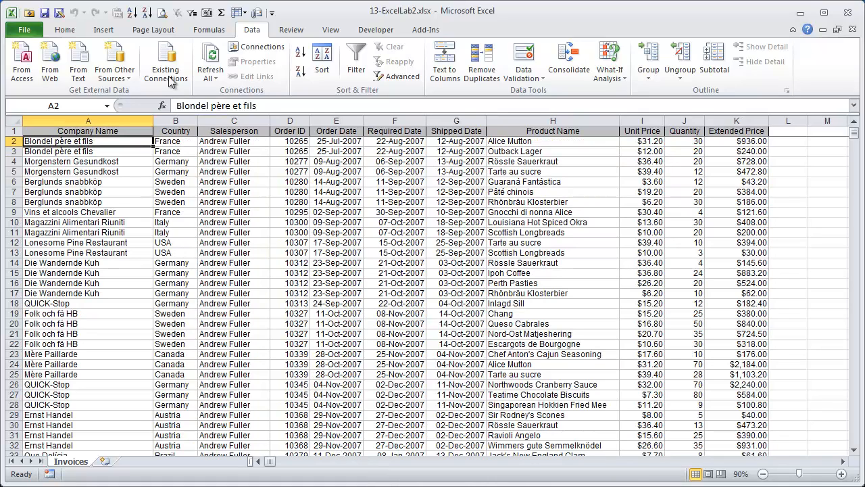
{"action": "left_click", "coordinate": [103, 30]}
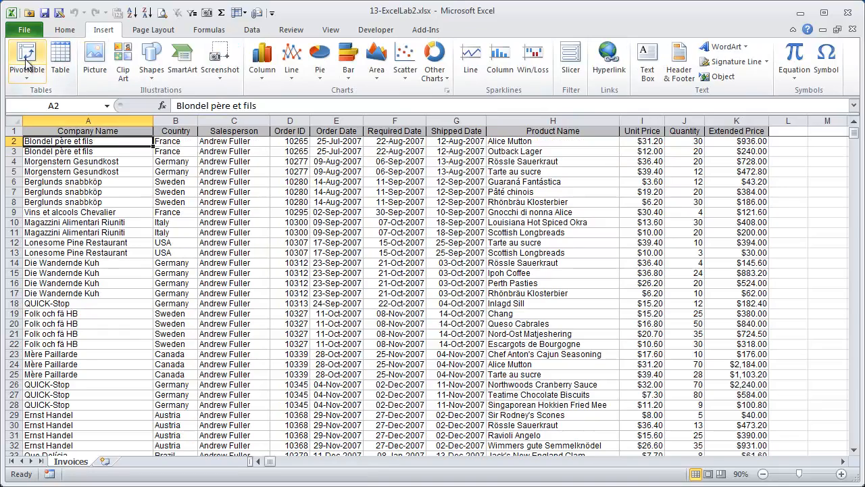
- Select the invoice table A1:K2156 and insert a PivotTable on a new worksheet
{"action": "key", "text": "Up"}
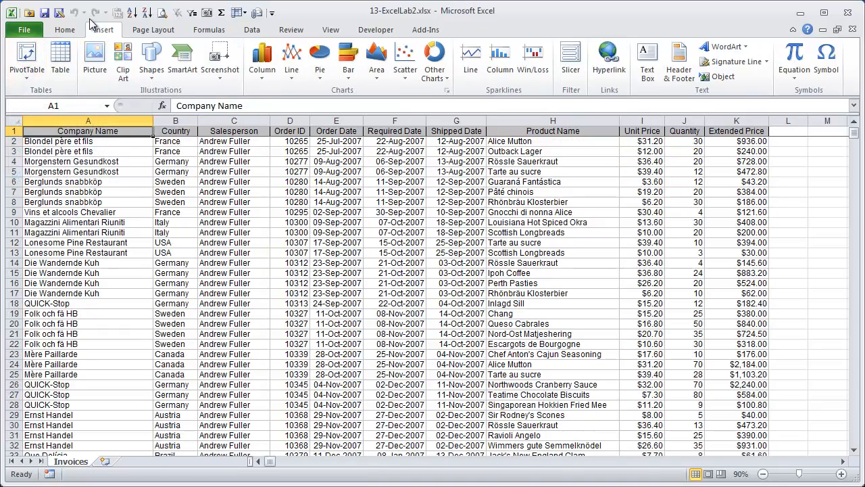
{"action": "key", "text": "shift+End"}
{"action": "key", "text": "shift+Right"}
{"action": "key", "text": "shift+End"}
{"action": "key", "text": "shift+Down"}
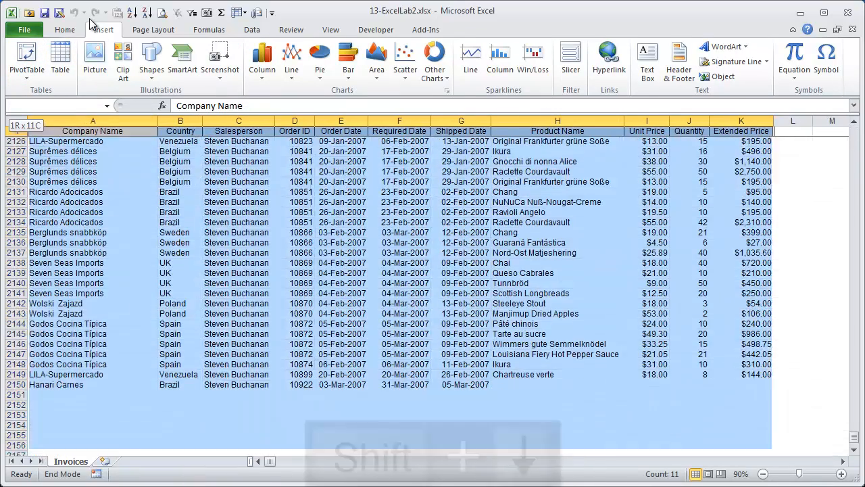
{"action": "left_click", "coordinate": [34, 59]}
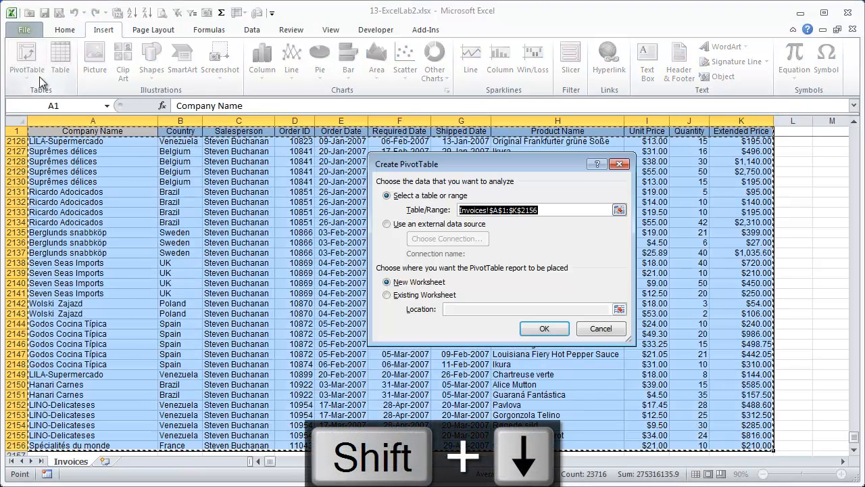
{"action": "left_click", "coordinate": [555, 332]}
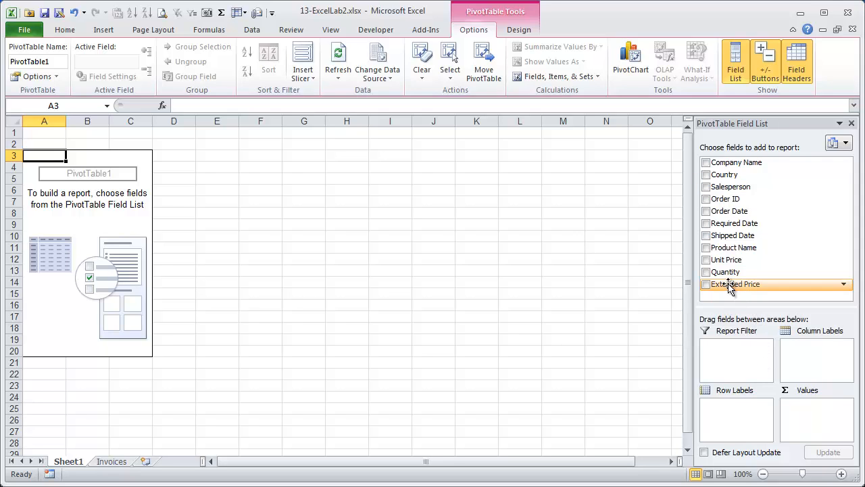
- Sum Extended Price in the pivot, apply Comma Style to A4, and return to Invoices
{"action": "left_click_drag", "start_coordinate": [728, 286], "coordinate": [818, 428]}
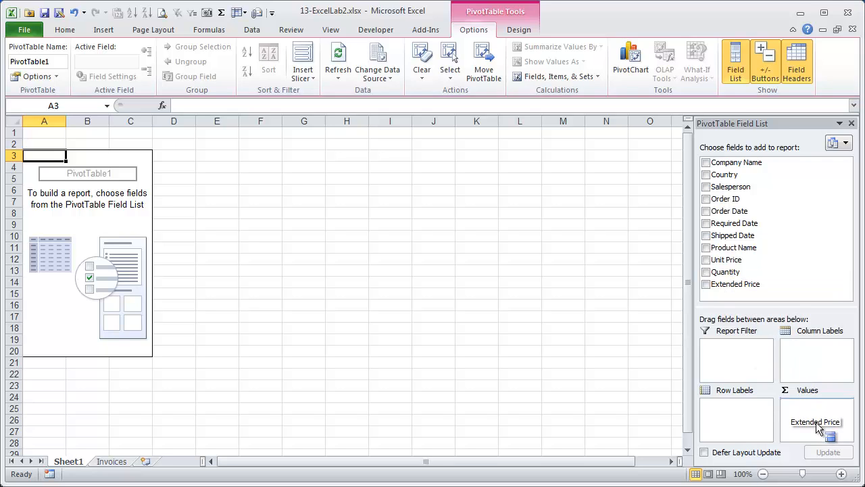
{"action": "left_click_drag", "start_coordinate": [817, 424], "coordinate": [816, 421]}
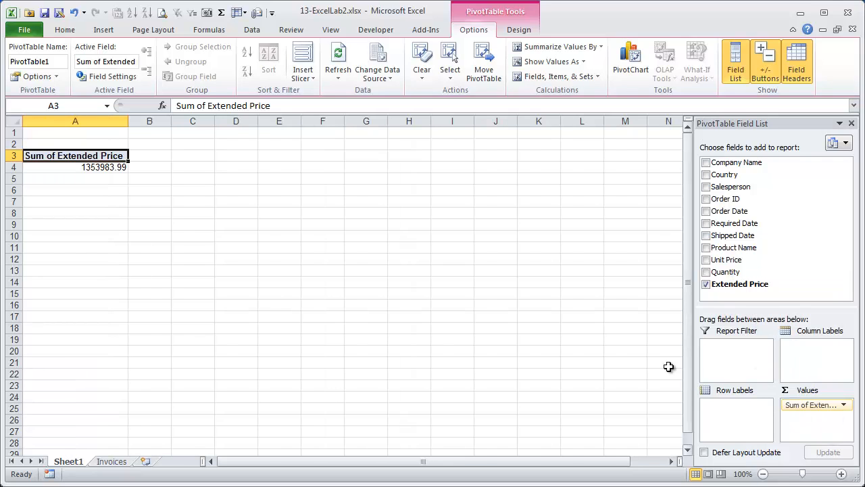
{"action": "left_click", "coordinate": [98, 168]}
{"action": "left_click", "coordinate": [66, 31]}
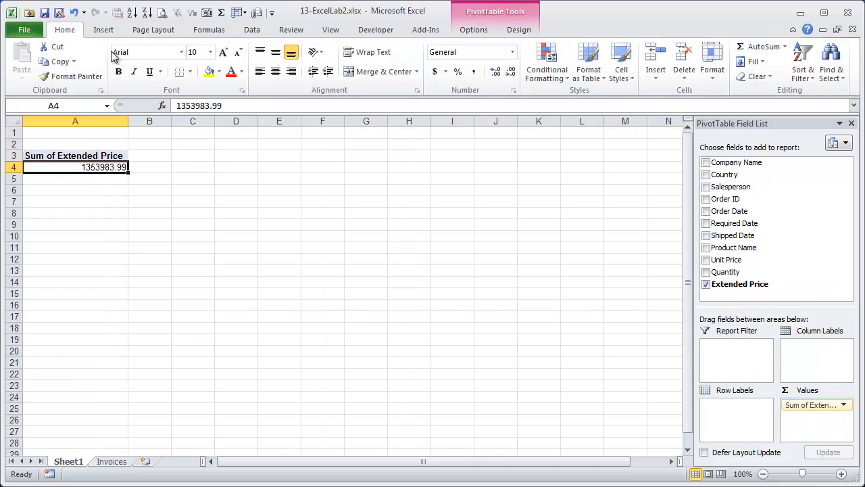
{"action": "left_click", "coordinate": [473, 71]}
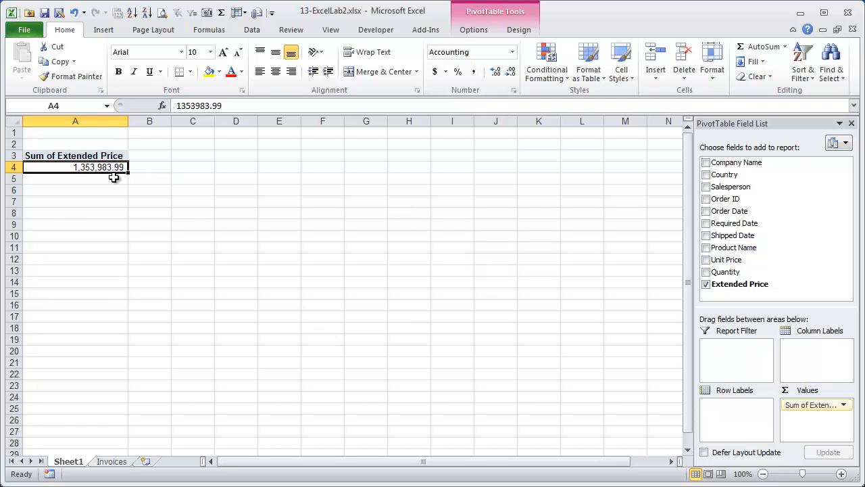
{"action": "left_click", "coordinate": [111, 461]}
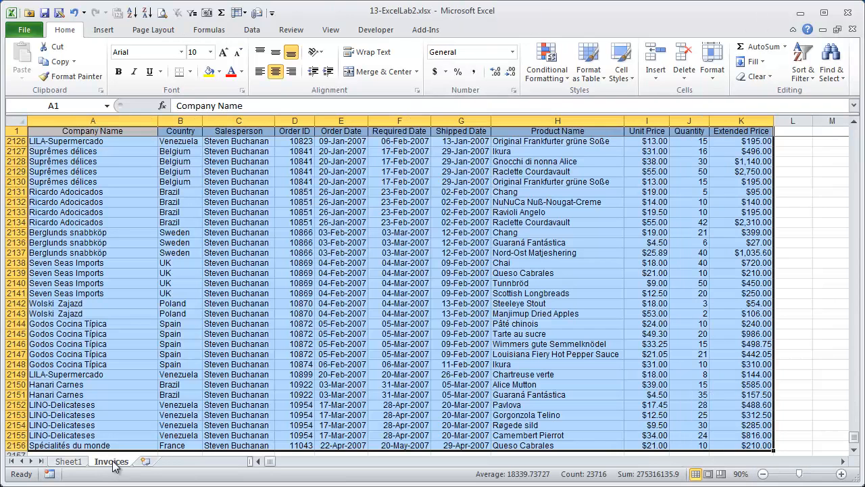
- Select column K to read its 1,353,983.99 status-bar sum, then return to Sheet1
{"action": "left_click", "coordinate": [739, 117]}
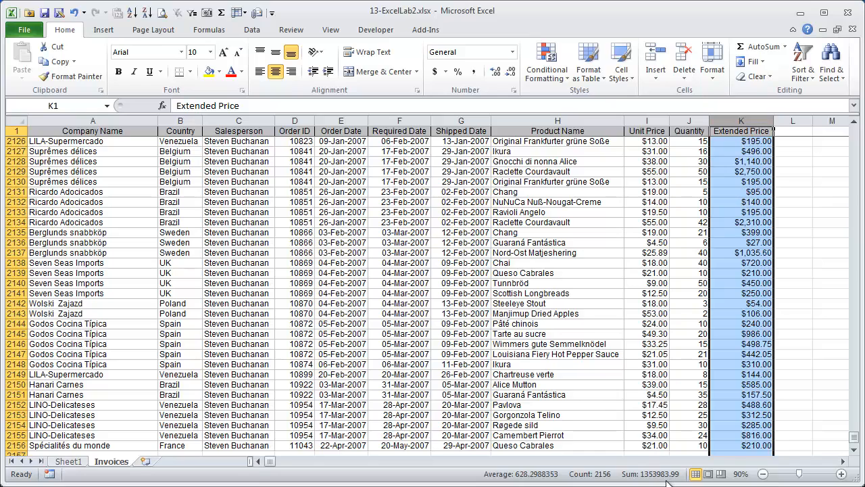
{"action": "left_click", "coordinate": [68, 462]}
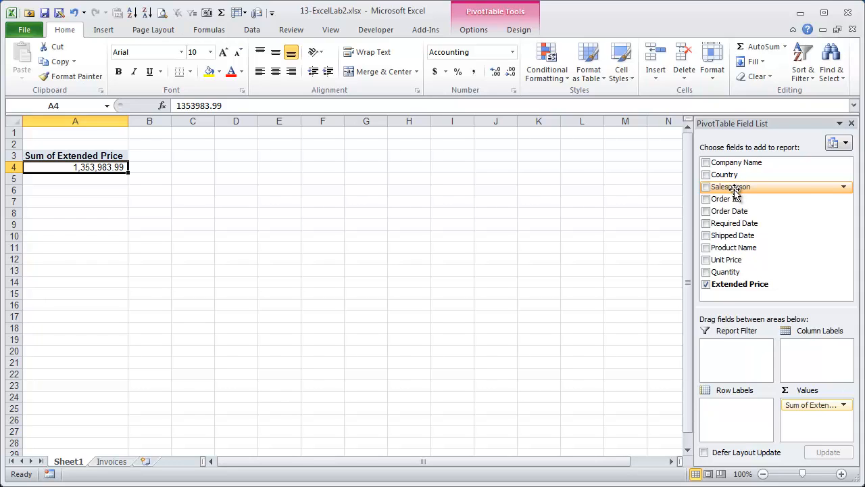
- Add Salesperson as pivot row labels and review the individual salesperson totals
{"action": "left_click_drag", "start_coordinate": [735, 190], "coordinate": [735, 417]}
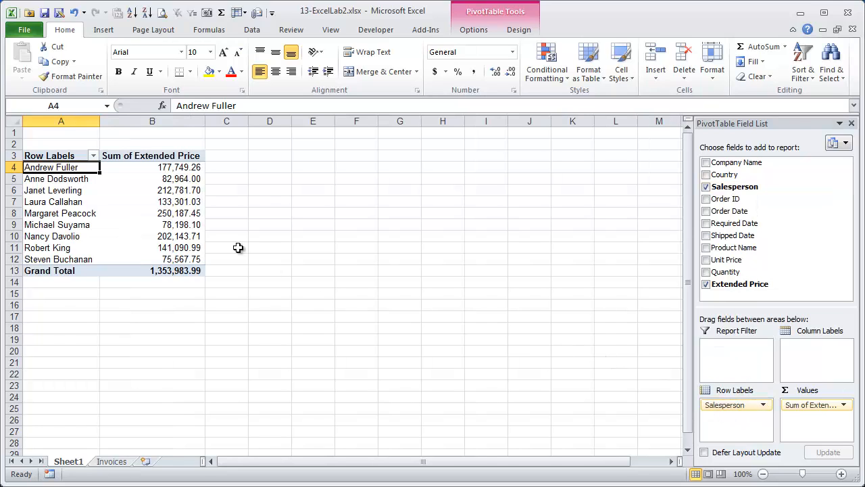
{"action": "left_click", "coordinate": [180, 167]}
{"action": "left_click", "coordinate": [184, 178]}
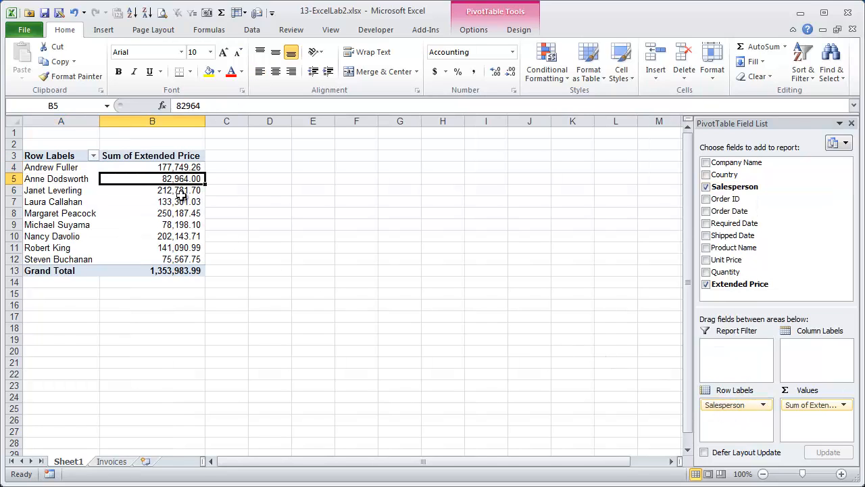
{"action": "left_click", "coordinate": [181, 190]}
{"action": "left_click", "coordinate": [181, 201]}
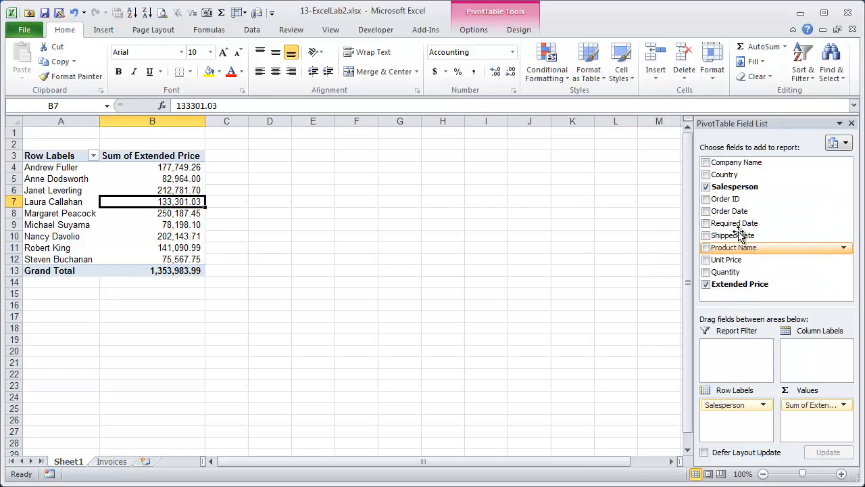
- Add Country as a report filter and try filtering to Canada, then Norway
{"action": "left_click_drag", "start_coordinate": [727, 174], "coordinate": [734, 348]}
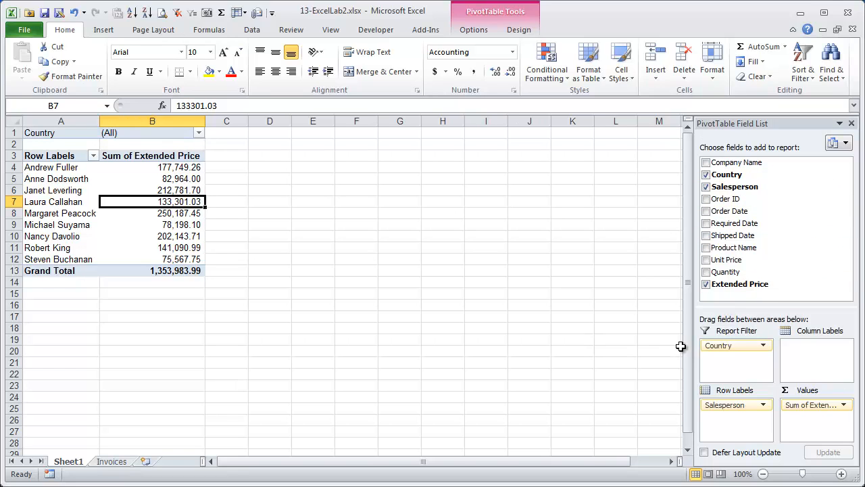
{"action": "left_click", "coordinate": [210, 132]}
{"action": "left_click", "coordinate": [199, 134]}
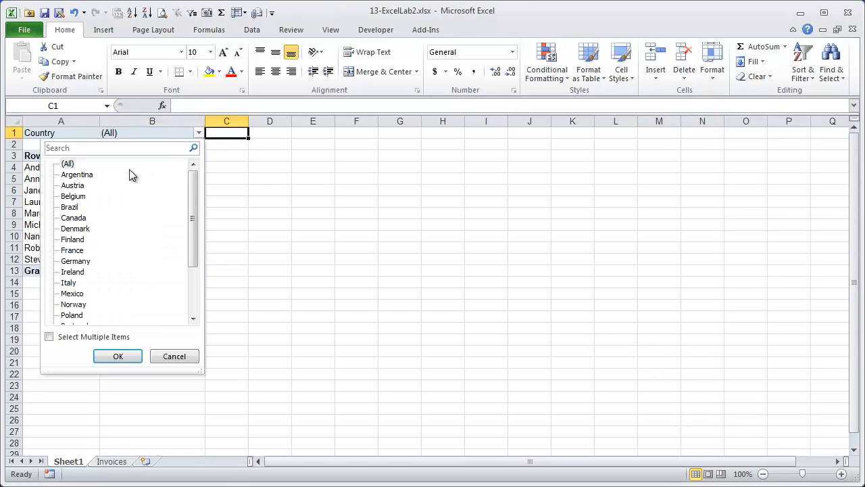
{"action": "left_click", "coordinate": [78, 219]}
{"action": "left_click", "coordinate": [118, 357]}
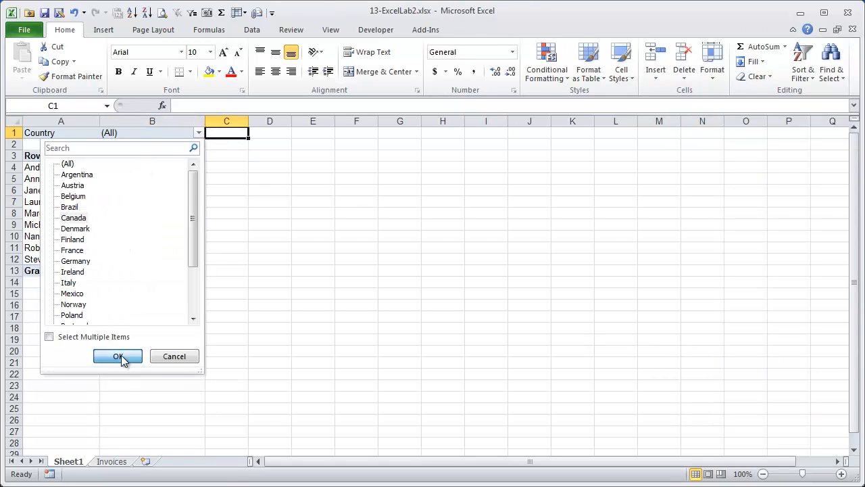
{"action": "left_click", "coordinate": [199, 133]}
{"action": "left_click", "coordinate": [73, 304]}
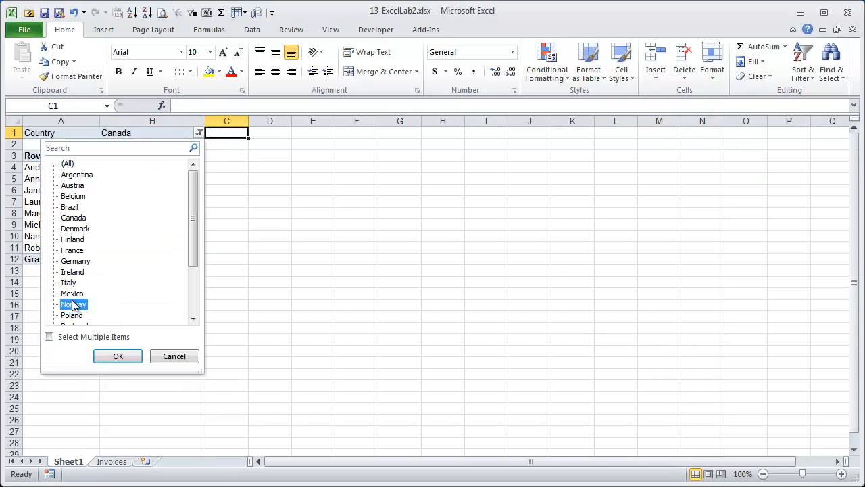
{"action": "left_click", "coordinate": [117, 356]}
- Allow multiple items and filter to Norway, Germany and Brazil, giving a 365,074.66 total
{"action": "left_click", "coordinate": [189, 133]}
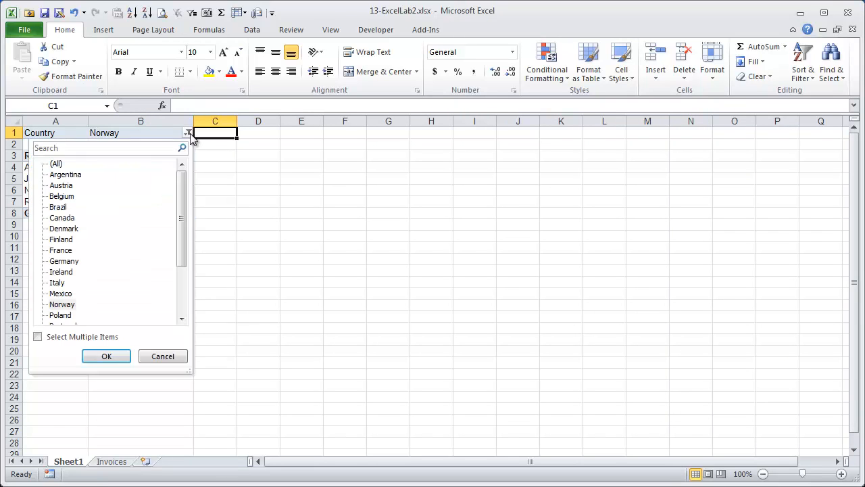
{"action": "left_click", "coordinate": [38, 336]}
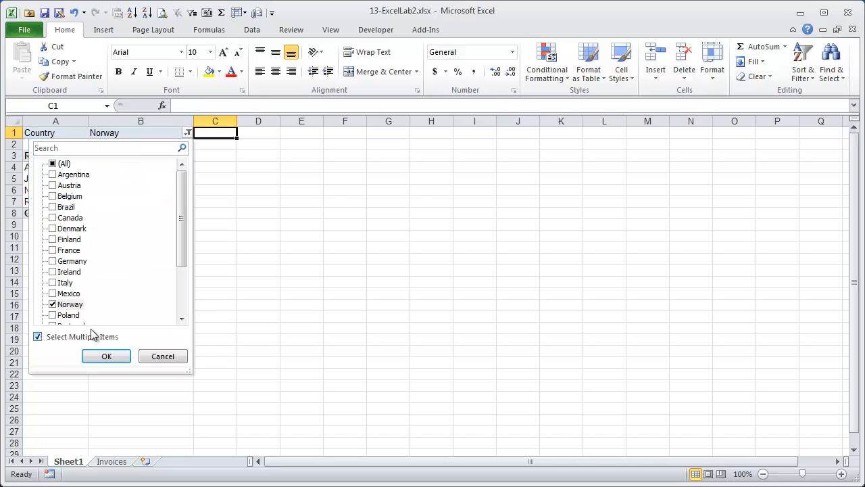
{"action": "left_click", "coordinate": [73, 263]}
{"action": "left_click", "coordinate": [53, 262]}
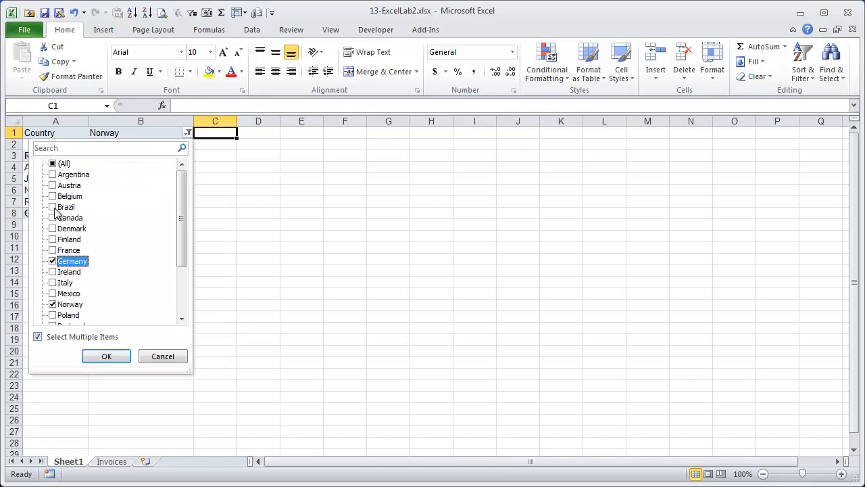
{"action": "left_click", "coordinate": [108, 356]}
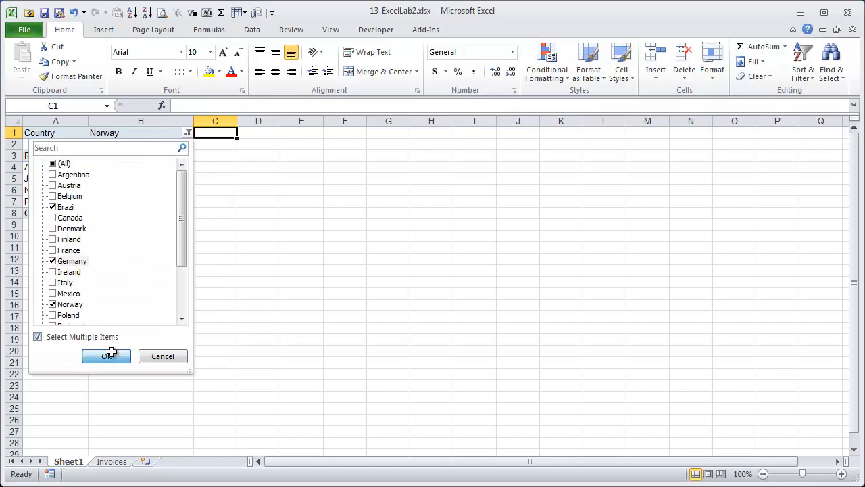
{"action": "left_click", "coordinate": [169, 197]}
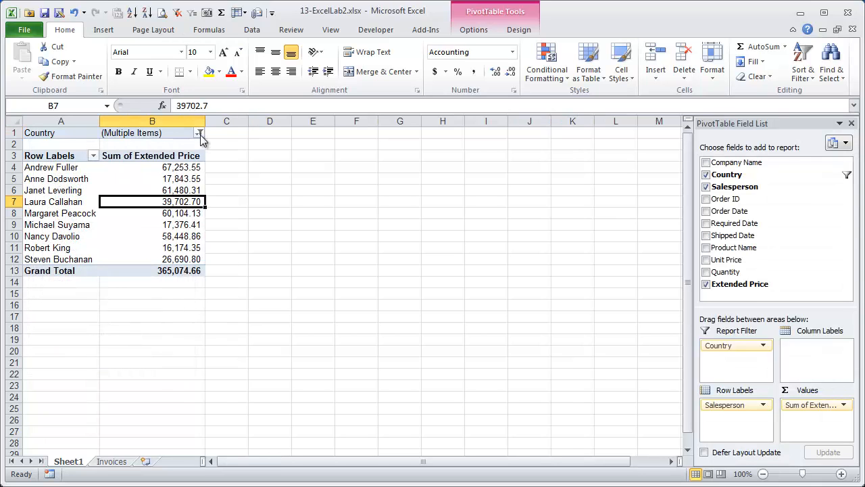
{"action": "left_click", "coordinate": [199, 134]}
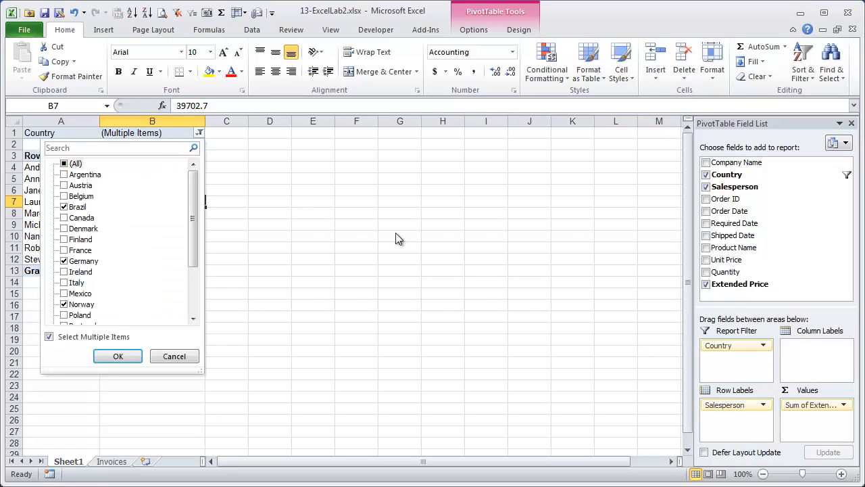
{"action": "left_click", "coordinate": [735, 346]}
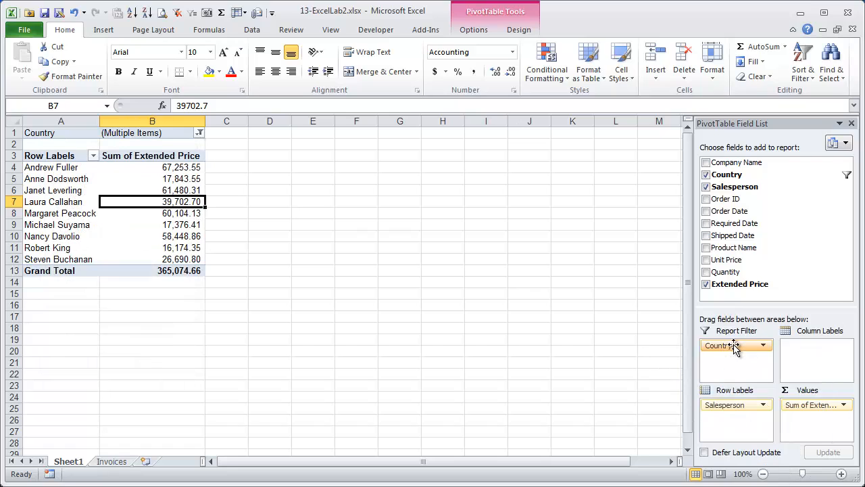
- Remove the Country report filter, briefly exclude four salespeople, then clear the Salesperson filter
{"action": "left_click_drag", "start_coordinate": [735, 346], "coordinate": [758, 258]}
{"action": "left_click", "coordinate": [93, 156]}
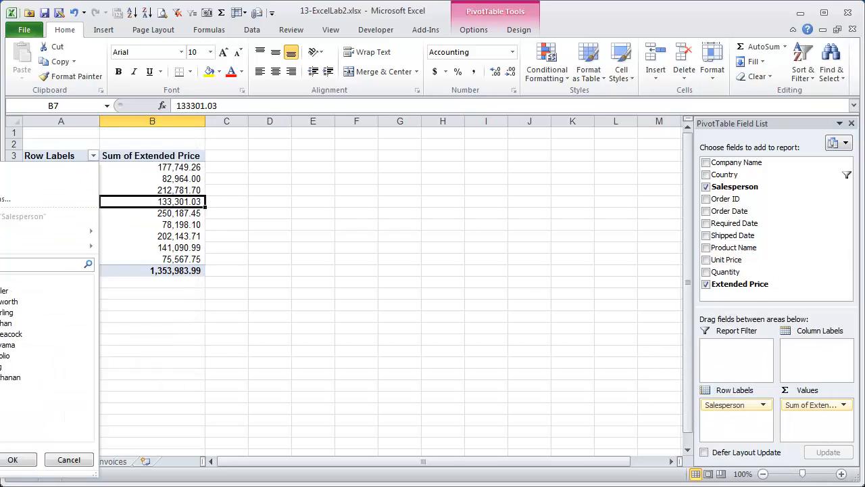
{"action": "left_click", "coordinate": [2, 301]}
{"action": "left_click", "coordinate": [2, 334]}
{"action": "left_click", "coordinate": [3, 355]}
{"action": "left_click", "coordinate": [3, 377]}
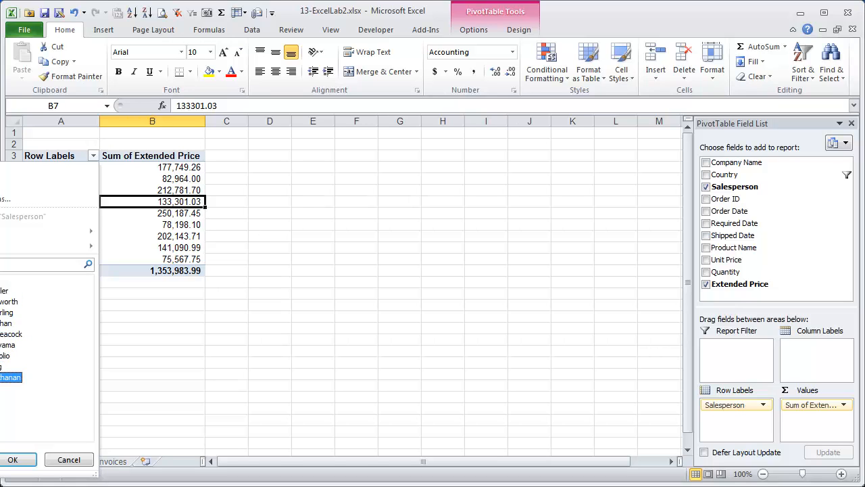
{"action": "left_click", "coordinate": [27, 463]}
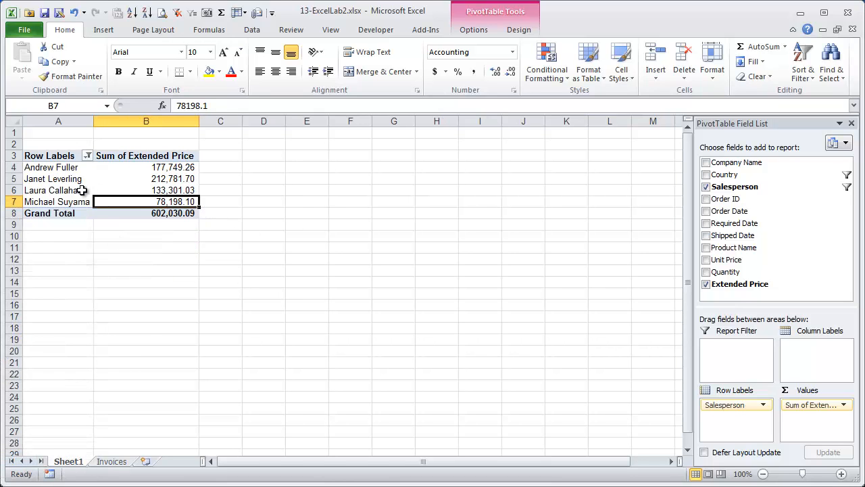
{"action": "left_click", "coordinate": [87, 155]}
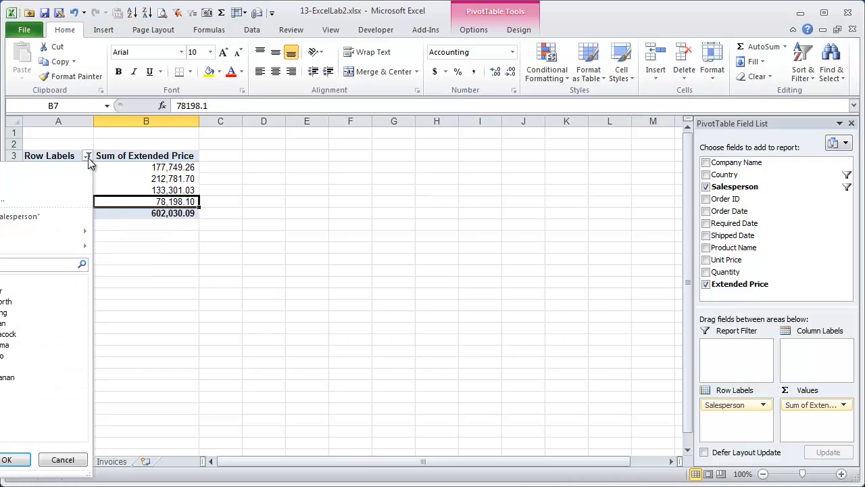
{"action": "left_click", "coordinate": [40, 216]}
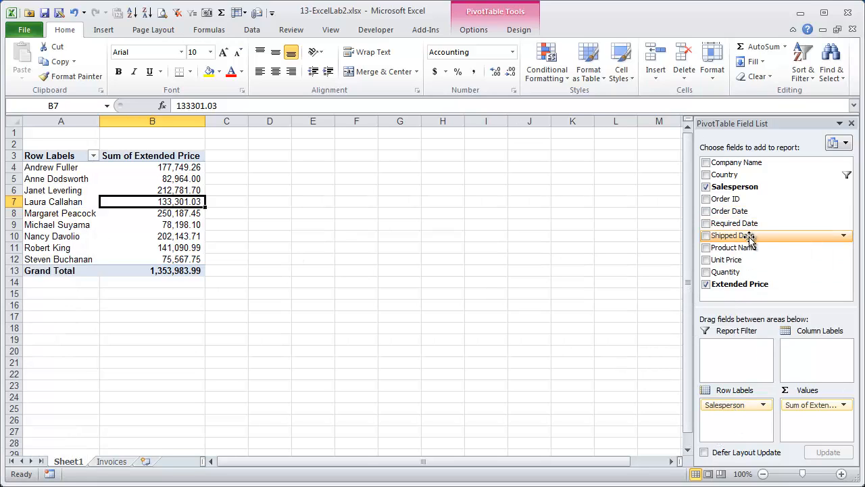
- Nest Product Name under each salesperson and sort products by Extended Price, largest first
{"action": "left_click_drag", "start_coordinate": [751, 248], "coordinate": [750, 418]}
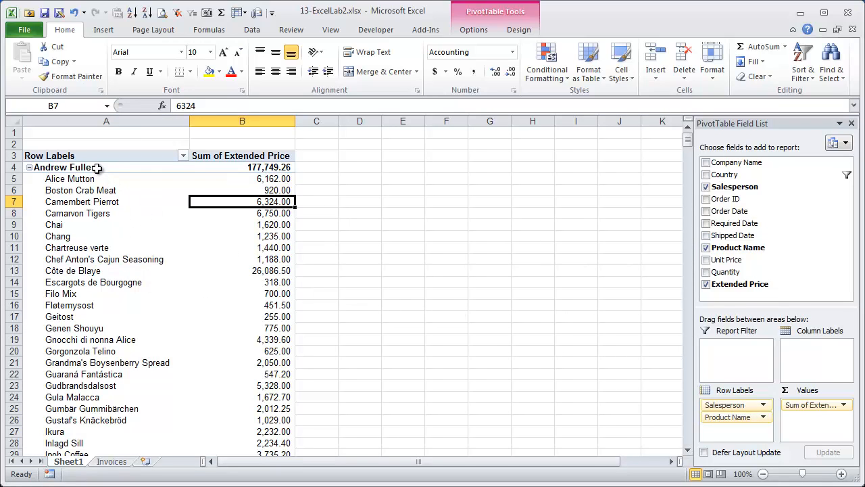
{"action": "left_click", "coordinate": [266, 183]}
{"action": "left_click", "coordinate": [265, 203]}
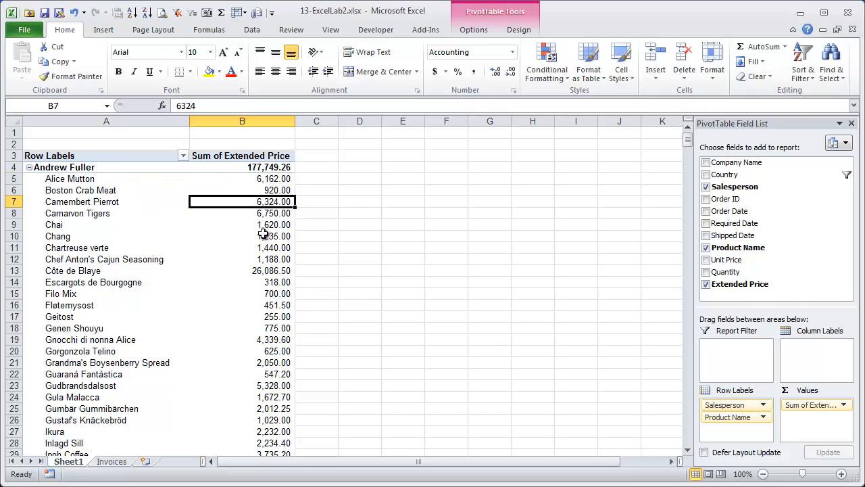
{"action": "left_click", "coordinate": [265, 181]}
{"action": "left_click", "coordinate": [147, 13]}
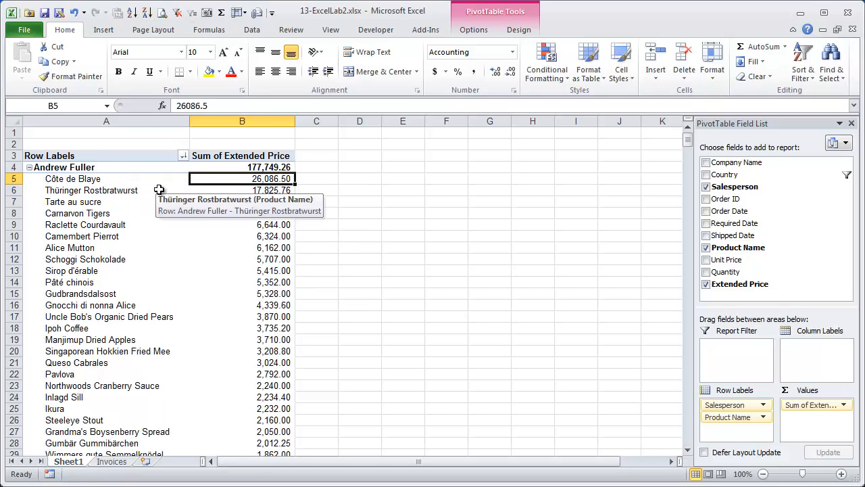
{"action": "scroll", "coordinate": [245, 326], "scroll_direction": "down", "scroll_amount": 20}
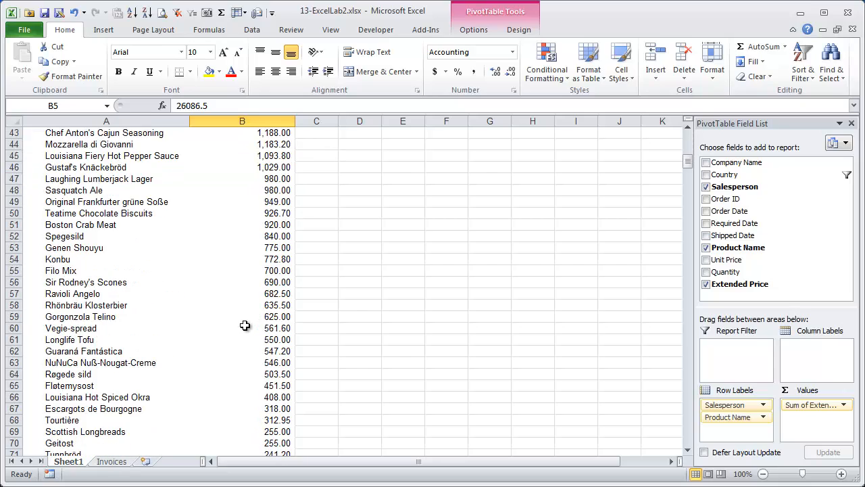
{"action": "left_click", "coordinate": [285, 248]}
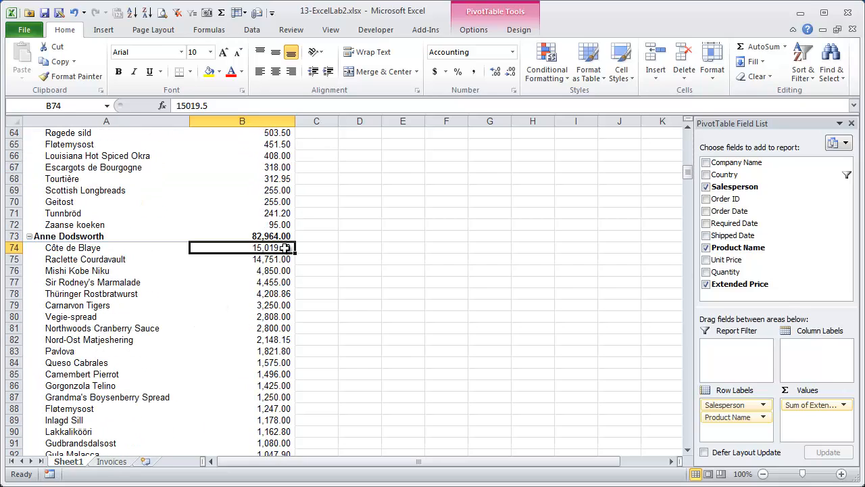
{"action": "scroll", "coordinate": [250, 299], "scroll_direction": "up", "scroll_amount": 20}
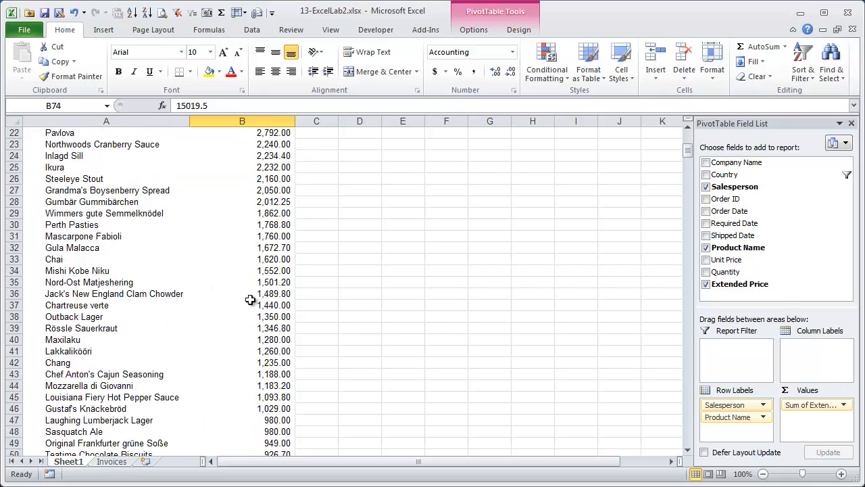
- Move Product Name above Salesperson and sort salespeople within each product Z to A
{"action": "left_click_drag", "start_coordinate": [721, 417], "coordinate": [723, 404]}
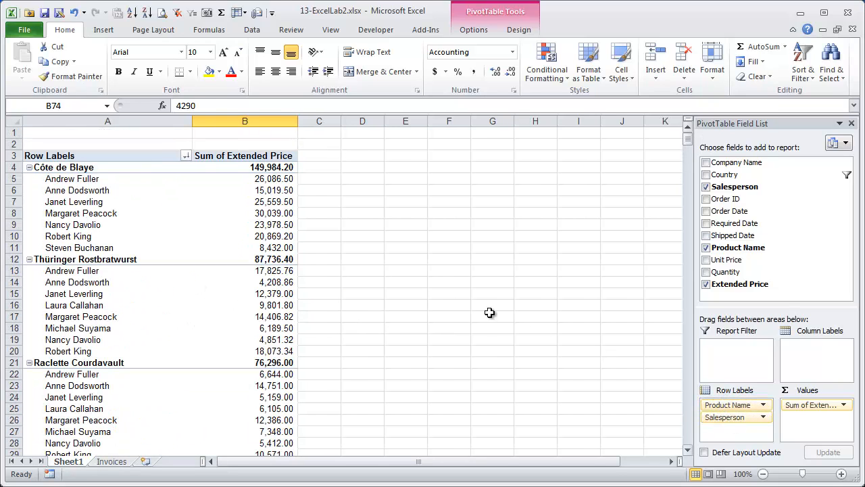
{"action": "left_click", "coordinate": [279, 182]}
{"action": "left_click", "coordinate": [147, 12]}
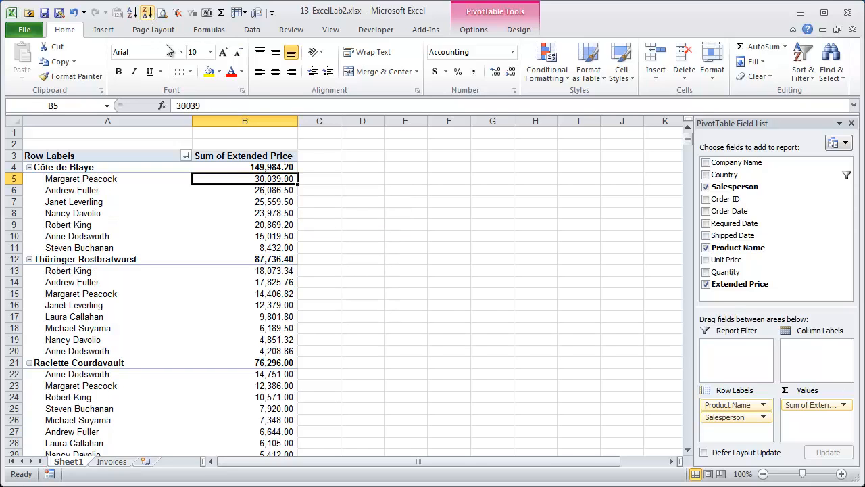
{"action": "left_click", "coordinate": [278, 273]}
{"action": "left_click", "coordinate": [277, 382]}
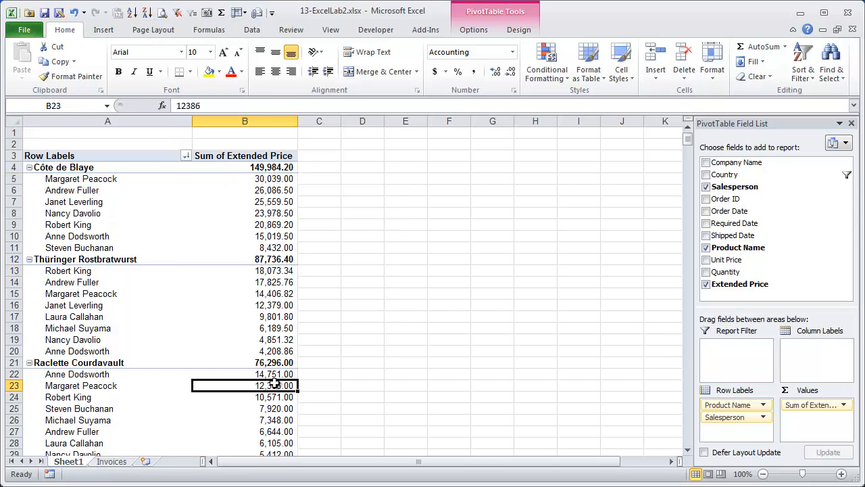
{"action": "left_click", "coordinate": [270, 417]}
{"action": "scroll", "coordinate": [269, 405], "scroll_direction": "down", "scroll_amount": 4}
{"action": "scroll", "coordinate": [269, 405], "scroll_direction": "down", "scroll_amount": 1}
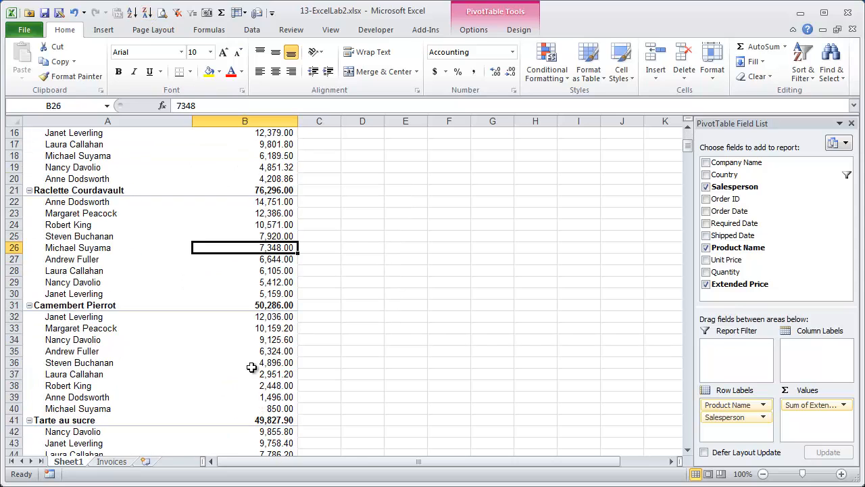
{"action": "left_click", "coordinate": [279, 328]}
{"action": "scroll", "coordinate": [276, 333], "scroll_direction": "up", "scroll_amount": 5}
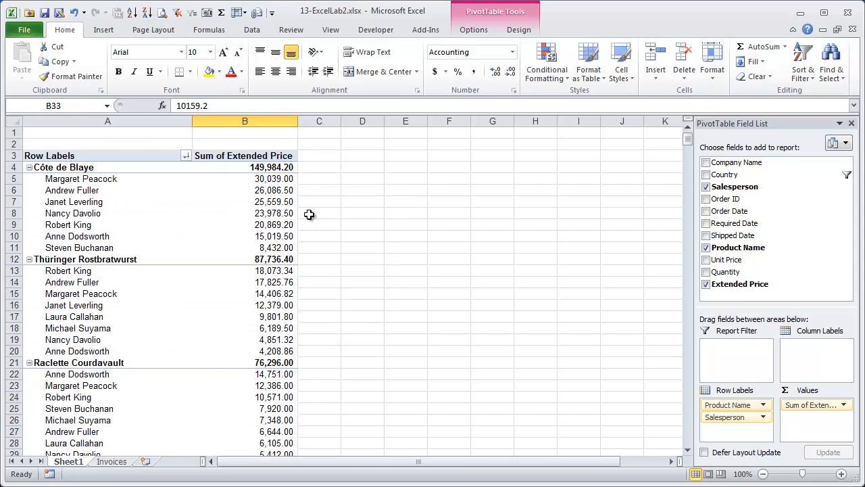
- Move Salesperson to Column Labels and review the products-by-salesperson Extended Price grid through Grand Total
{"action": "left_click_drag", "start_coordinate": [718, 417], "coordinate": [803, 356]}
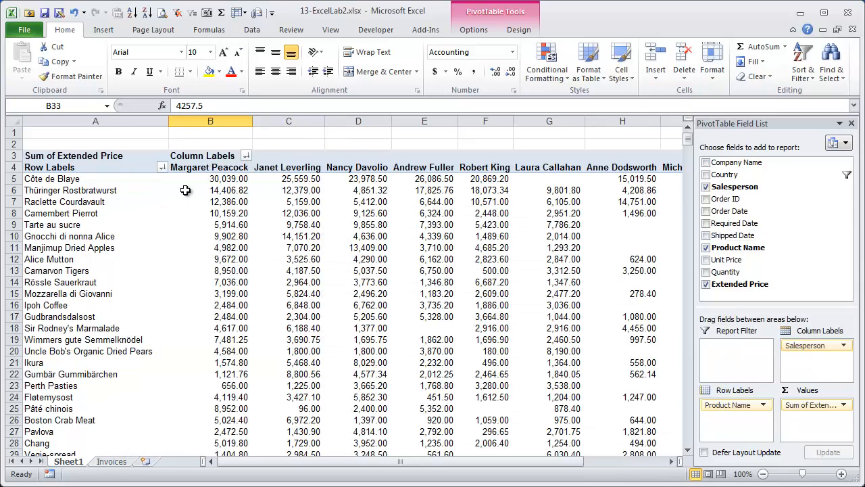
{"action": "left_click", "coordinate": [220, 180]}
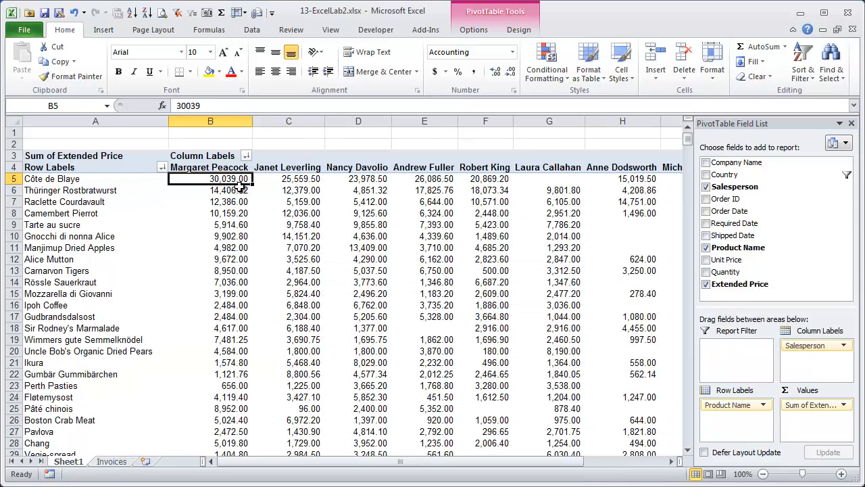
{"action": "left_click", "coordinate": [322, 181]}
{"action": "left_click", "coordinate": [356, 183]}
{"action": "left_click", "coordinate": [245, 169]}
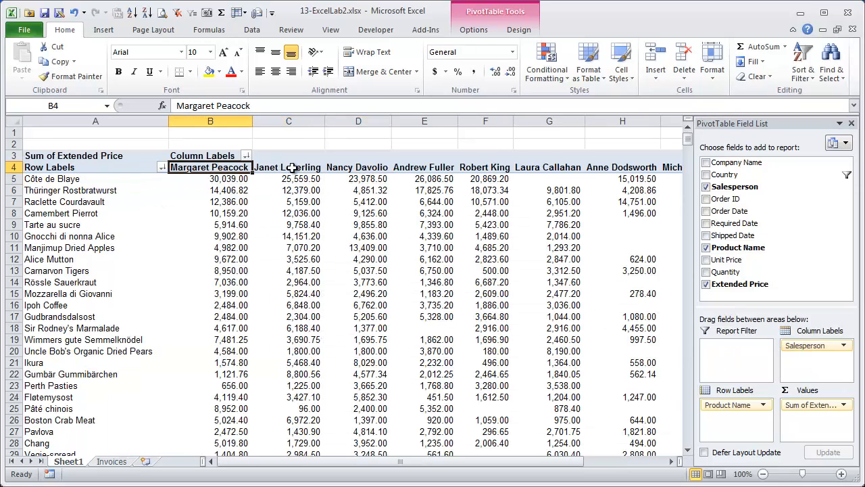
{"action": "left_click", "coordinate": [294, 169]}
{"action": "left_click", "coordinate": [370, 171]}
{"action": "left_click", "coordinate": [441, 171]}
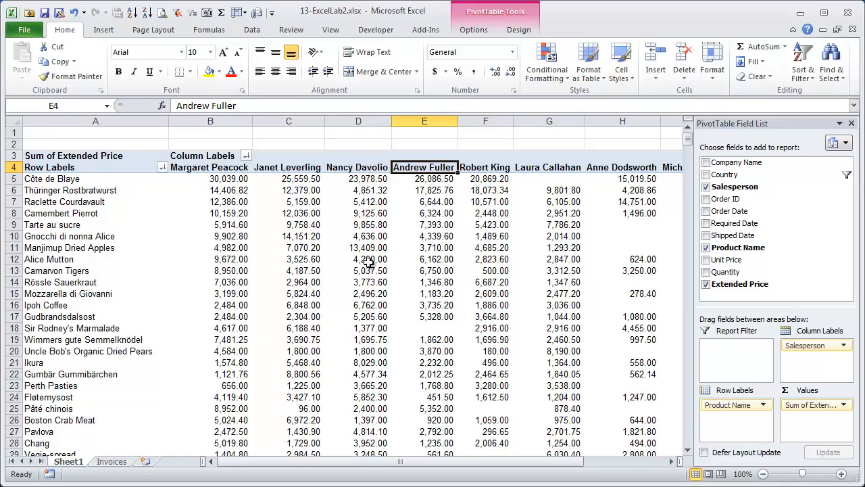
{"action": "key", "text": "Right"}
{"action": "key", "text": "Right"}
{"action": "key", "text": "Right"}
{"action": "key", "text": "Right"}
{"action": "key", "text": "Right"}
{"action": "key", "text": "Right"}
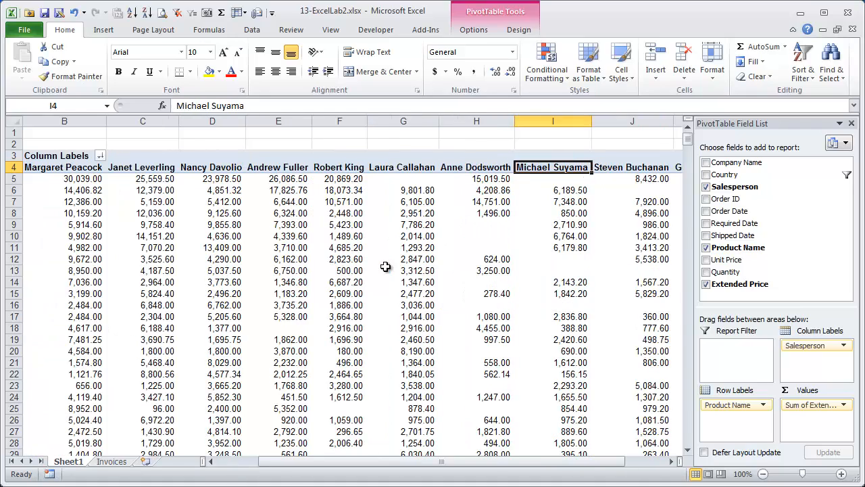
- Drop Product Name from the PivotTable and move Salesperson back to Row Labels, totalling 1,353,983.99
{"action": "key", "text": "Down"}
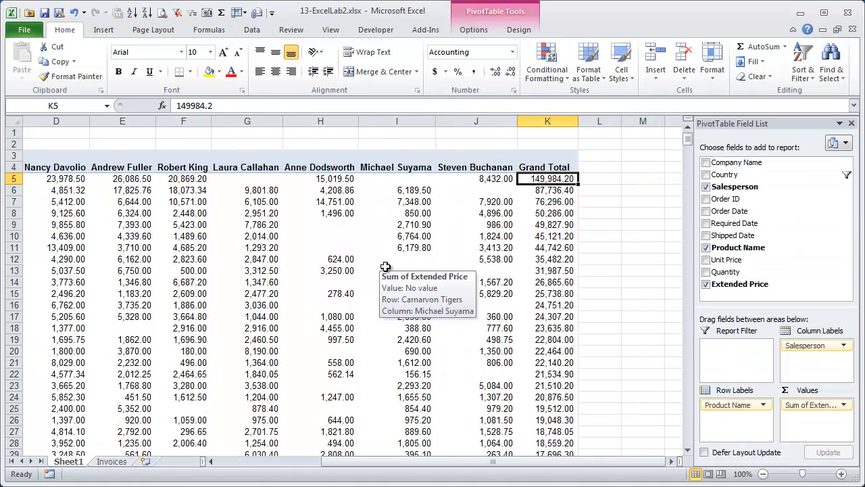
{"action": "key", "text": "Home"}
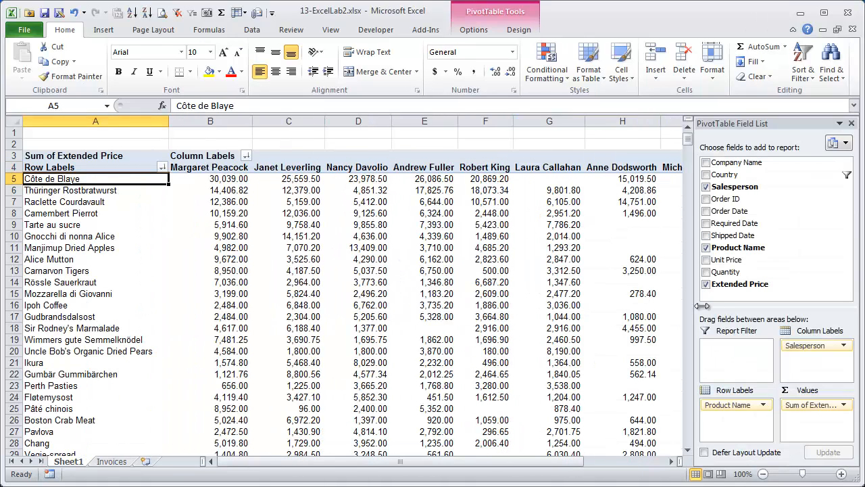
{"action": "left_click", "coordinate": [741, 284]}
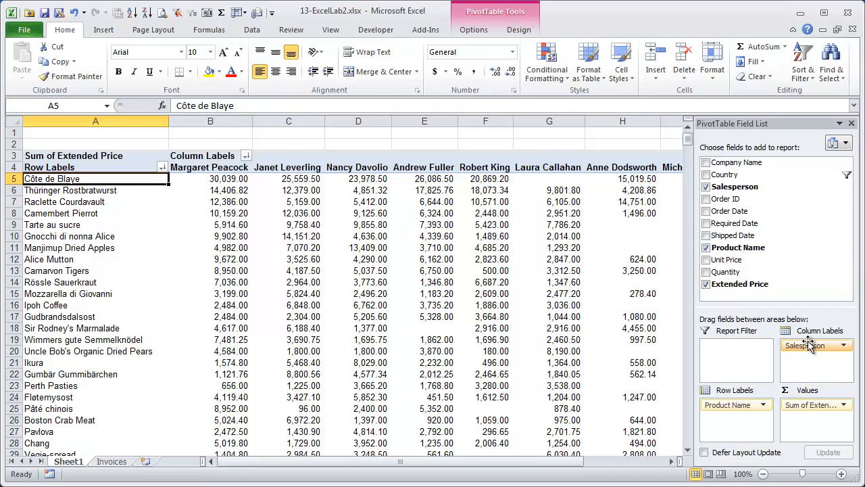
{"action": "left_click_drag", "start_coordinate": [737, 404], "coordinate": [799, 344]}
{"action": "left_click_drag", "start_coordinate": [737, 406], "coordinate": [790, 270]}
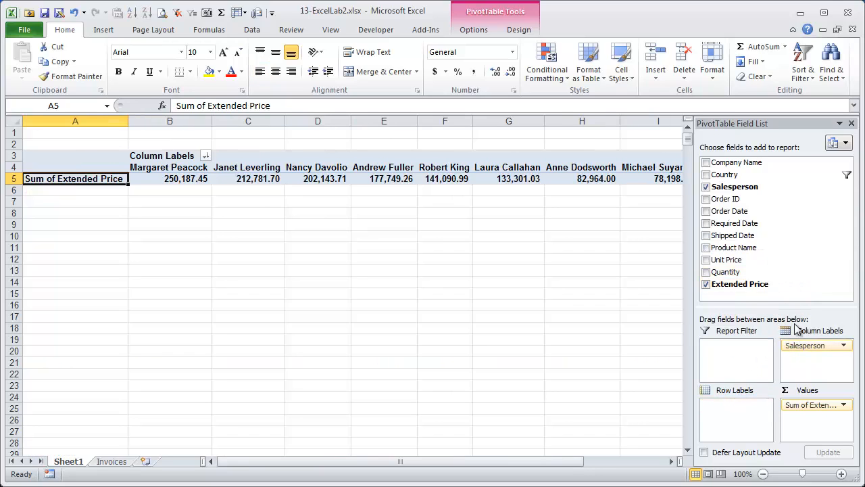
{"action": "left_click_drag", "start_coordinate": [803, 346], "coordinate": [751, 420]}
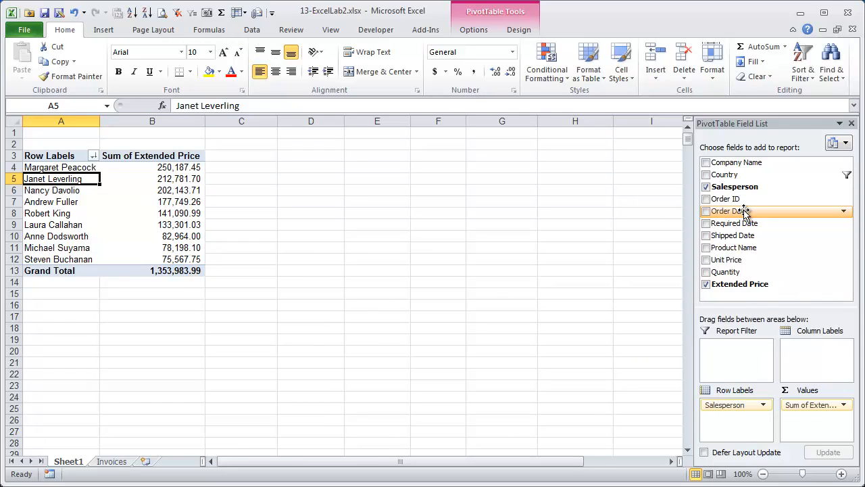
- Add Order Date under salespeople in the rows and group it by Months and Years
{"action": "left_click_drag", "start_coordinate": [744, 211], "coordinate": [752, 430]}
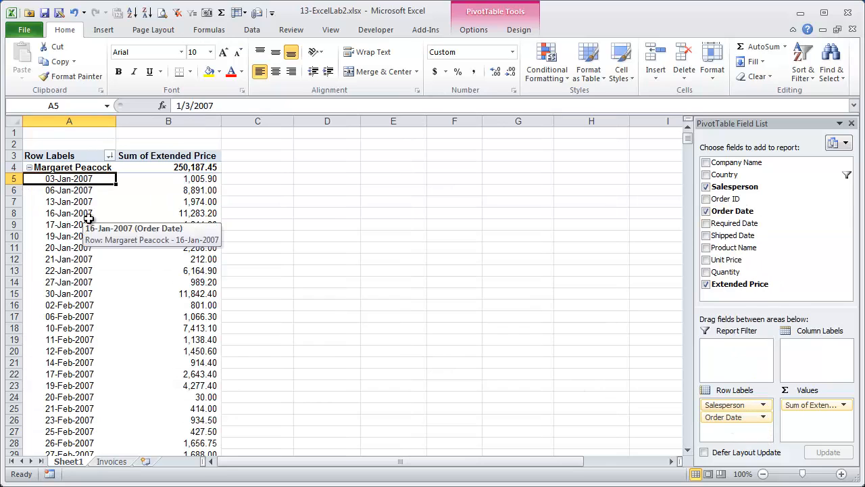
{"action": "left_click", "coordinate": [69, 213]}
{"action": "right_click", "coordinate": [69, 213]}
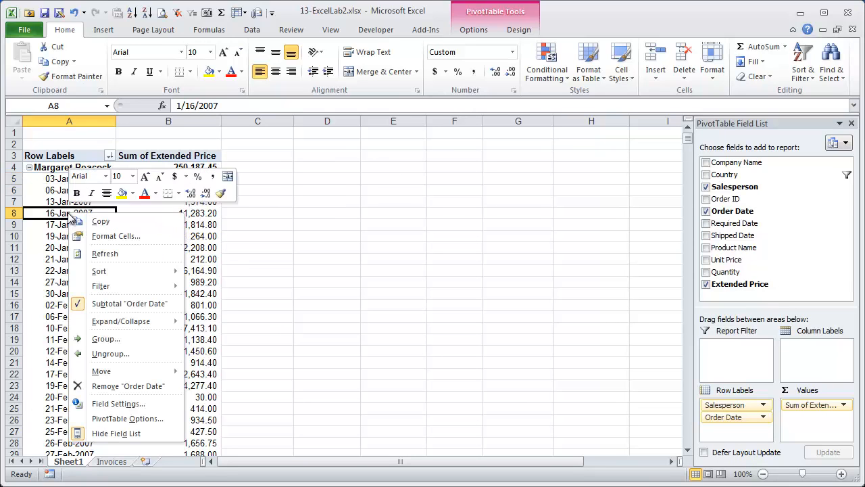
{"action": "left_click", "coordinate": [119, 341]}
{"action": "left_click_drag", "start_coordinate": [130, 241], "coordinate": [434, 122]}
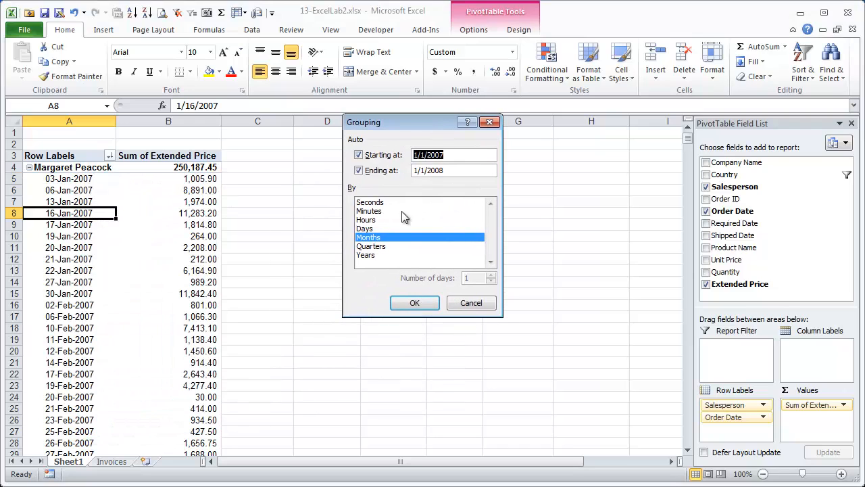
{"action": "left_click", "coordinate": [374, 256]}
{"action": "left_click", "coordinate": [423, 303]}
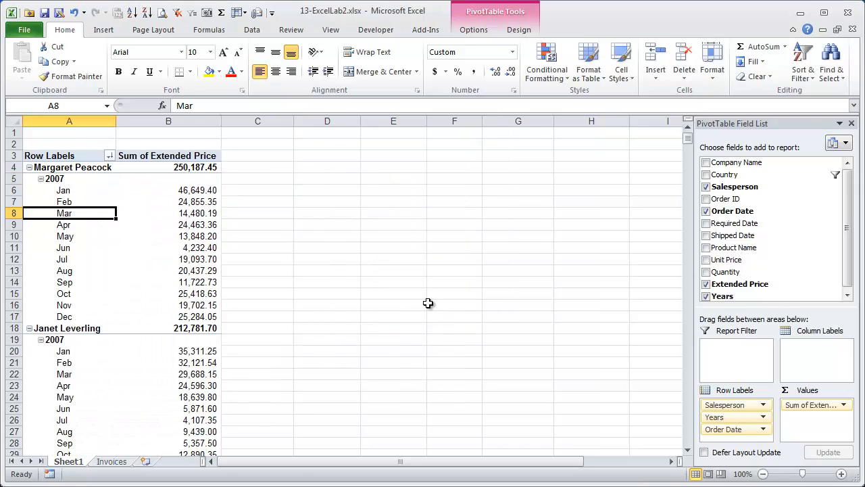
- Move the grouped Order Date months to Column Labels
{"action": "left_click", "coordinate": [70, 192]}
{"action": "left_click", "coordinate": [70, 226]}
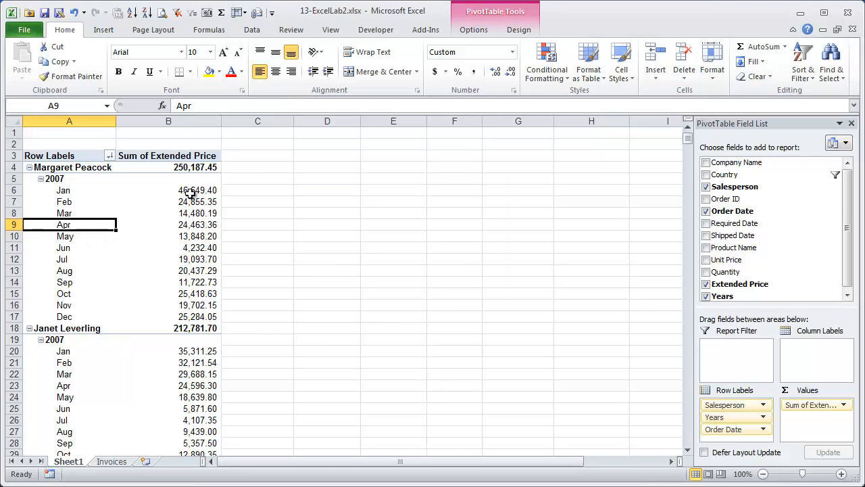
{"action": "left_click_drag", "start_coordinate": [734, 429], "coordinate": [815, 362]}
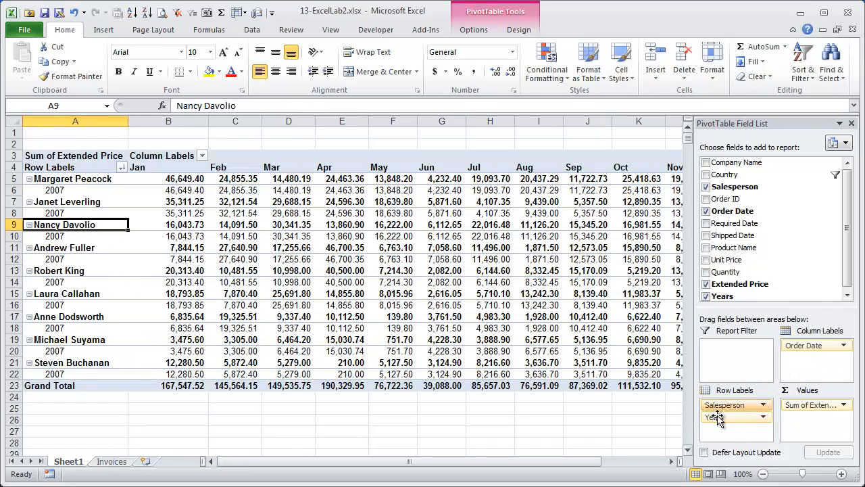
- Remove Years from the rows and regroup Order Date by Quarters and Years only
{"action": "left_click_drag", "start_coordinate": [737, 418], "coordinate": [739, 288]}
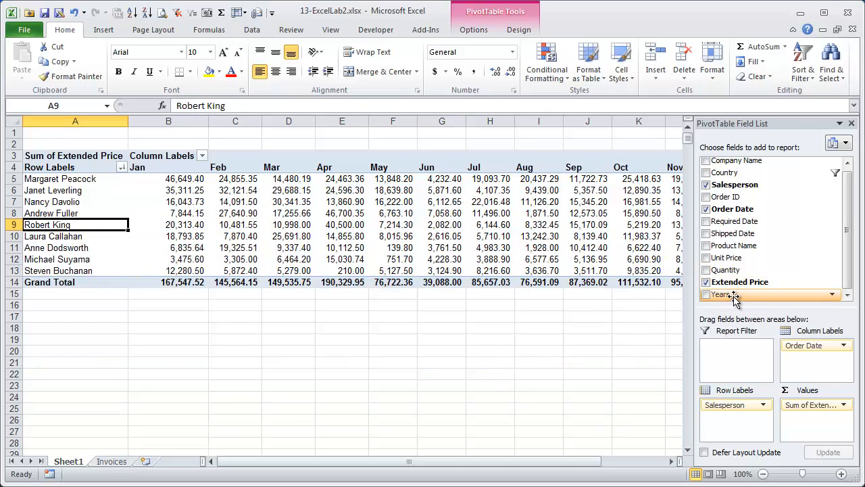
{"action": "left_click", "coordinate": [188, 180]}
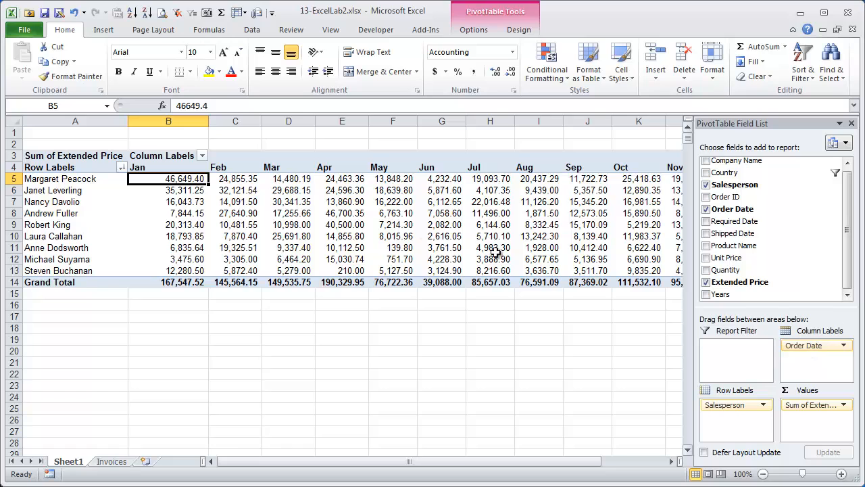
{"action": "left_click", "coordinate": [386, 207]}
{"action": "right_click", "coordinate": [387, 209]}
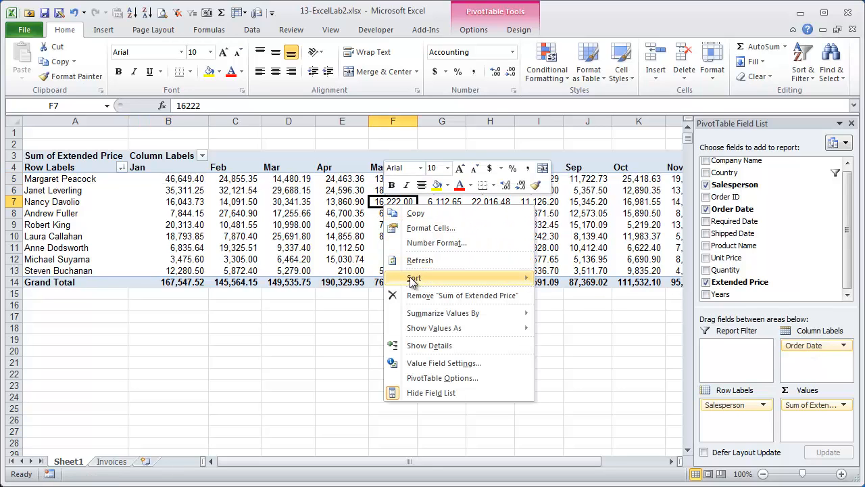
{"action": "left_click", "coordinate": [331, 167]}
{"action": "right_click", "coordinate": [331, 167]}
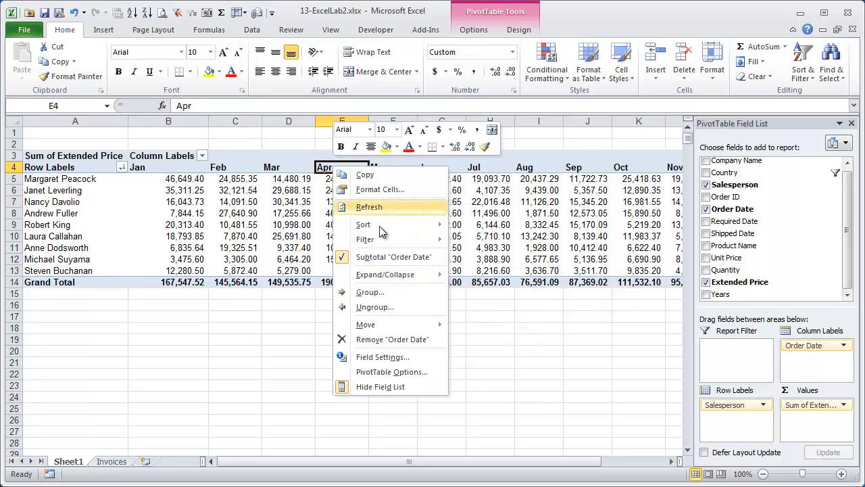
{"action": "left_click", "coordinate": [425, 295]}
{"action": "left_click", "coordinate": [350, 315]}
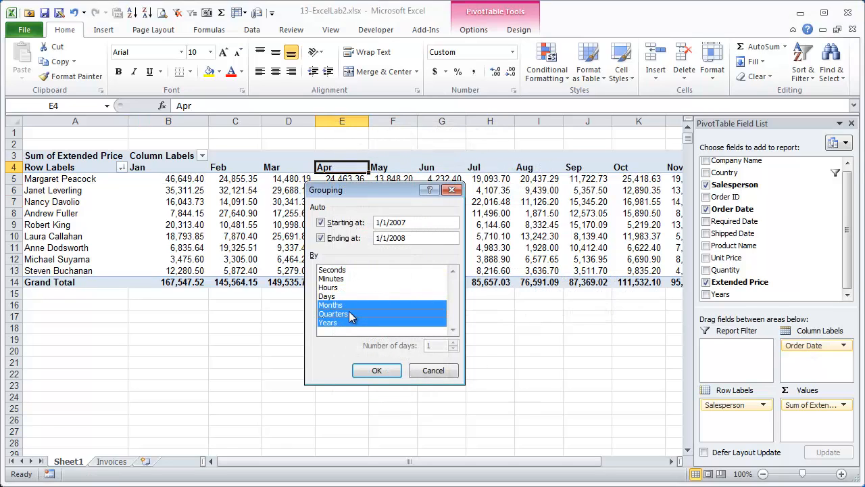
{"action": "left_click", "coordinate": [351, 307]}
{"action": "left_click", "coordinate": [376, 371]}
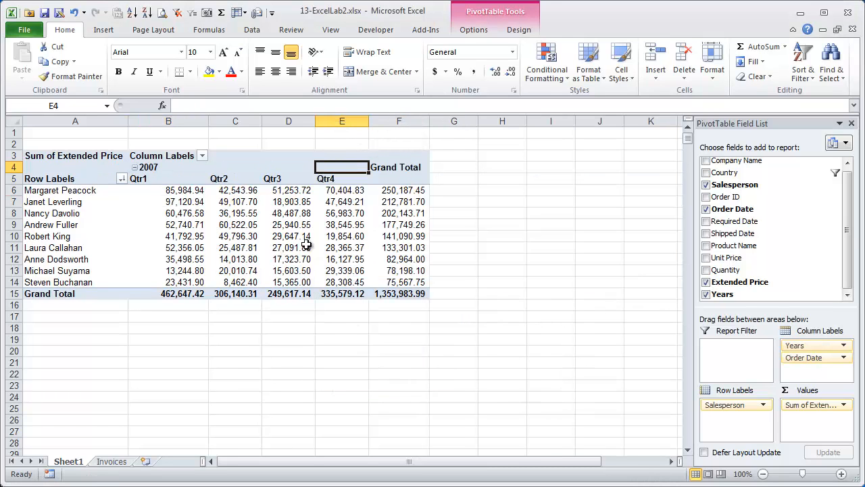
- Narrow column B, move the quarters into Row Labels, and remove the Years field
{"action": "left_click_drag", "start_coordinate": [208, 122], "coordinate": [184, 122]}
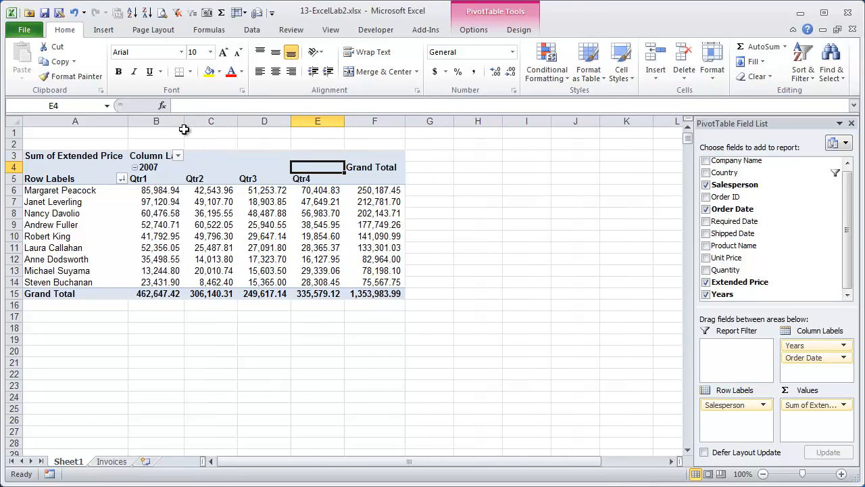
{"action": "left_click", "coordinate": [263, 192]}
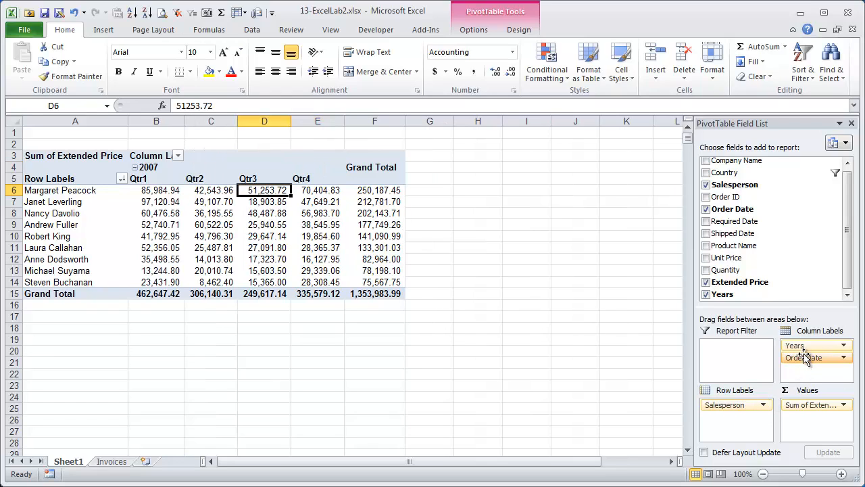
{"action": "left_click_drag", "start_coordinate": [810, 362], "coordinate": [737, 404]}
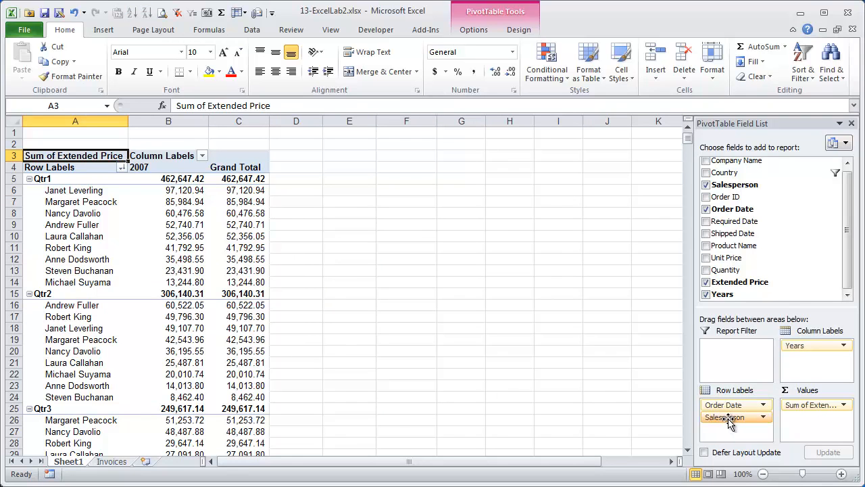
{"action": "left_click_drag", "start_coordinate": [821, 346], "coordinate": [757, 278]}
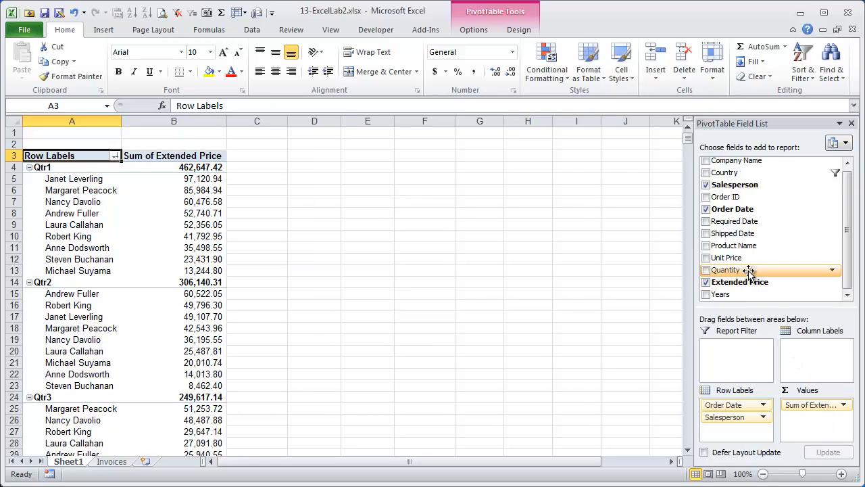
- Add Sum of Quantity to Values, formatted as Number with 0 decimals and a 1000 separator
{"action": "left_click_drag", "start_coordinate": [748, 271], "coordinate": [828, 404]}
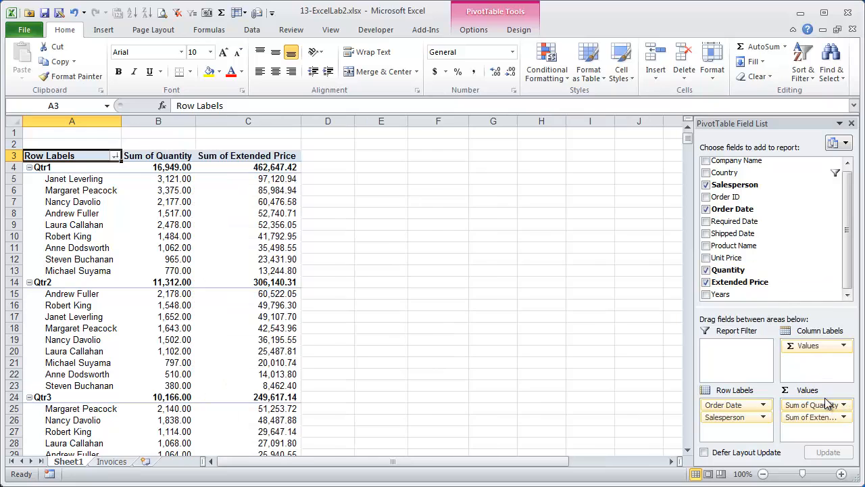
{"action": "left_click", "coordinate": [812, 406]}
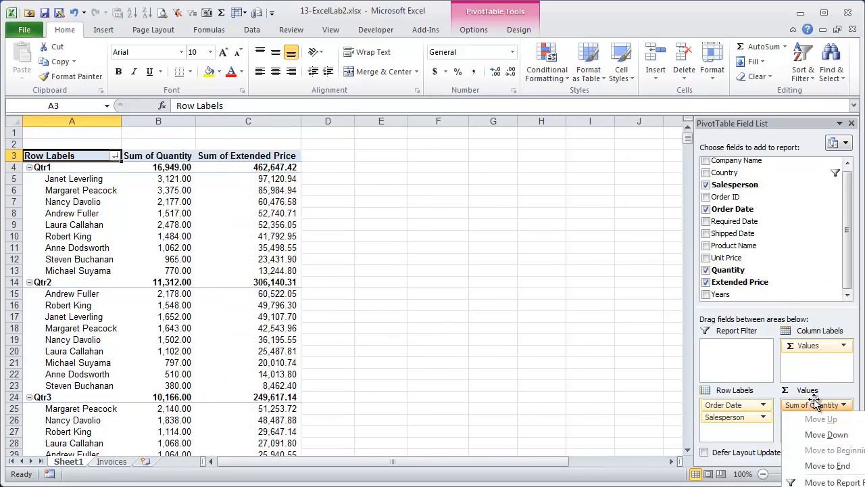
{"action": "left_click", "coordinate": [831, 486]}
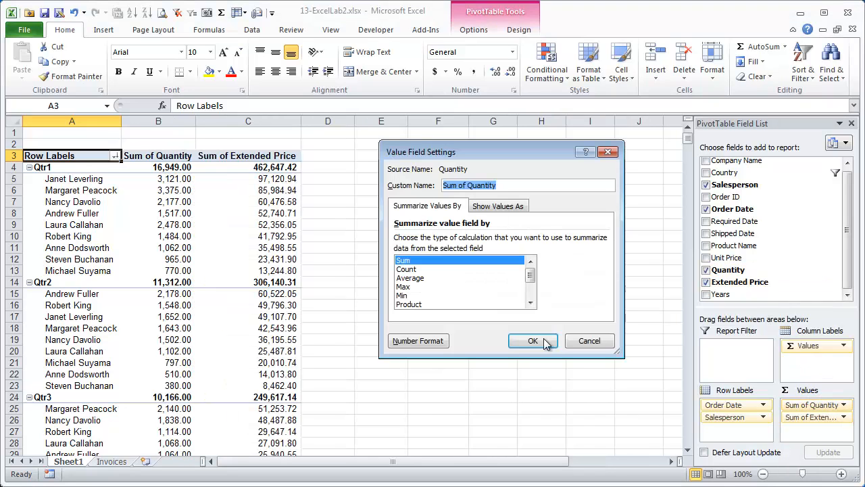
{"action": "left_click", "coordinate": [418, 341]}
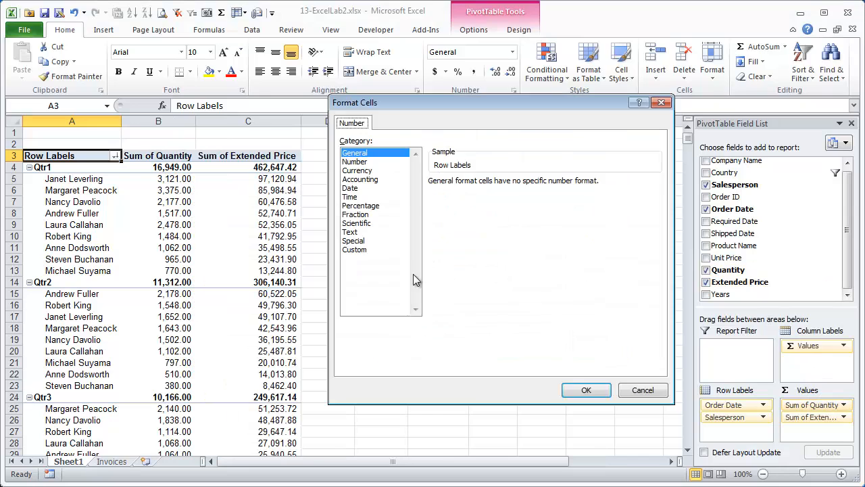
{"action": "left_click", "coordinate": [377, 163]}
{"action": "left_click", "coordinate": [518, 186]}
{"action": "left_click", "coordinate": [518, 186]}
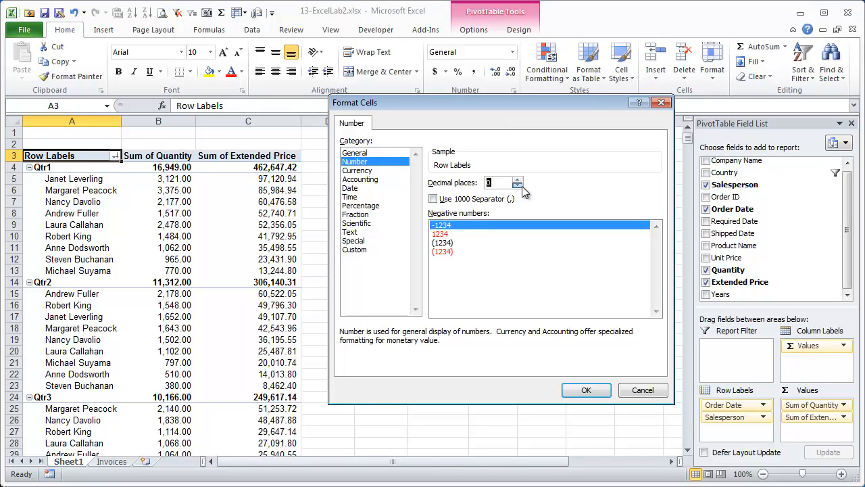
{"action": "left_click", "coordinate": [446, 201]}
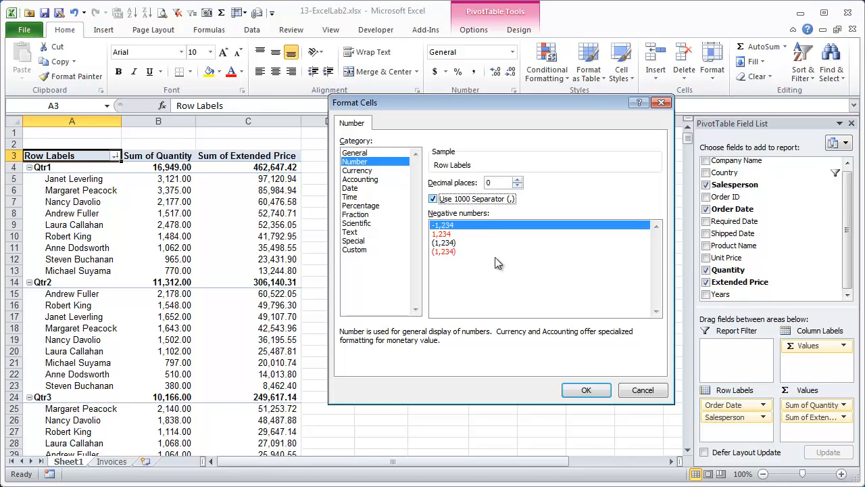
{"action": "left_click", "coordinate": [595, 390]}
{"action": "left_click", "coordinate": [534, 341]}
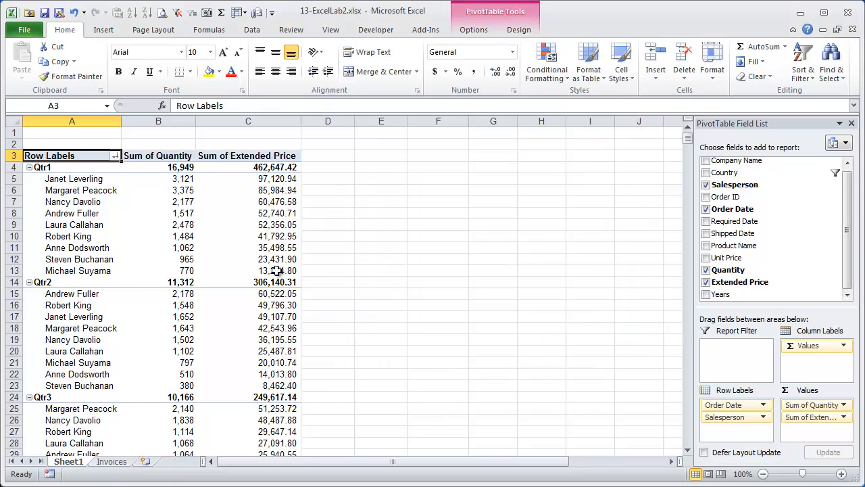
{"action": "left_click", "coordinate": [108, 181]}
{"action": "left_click", "coordinate": [173, 180]}
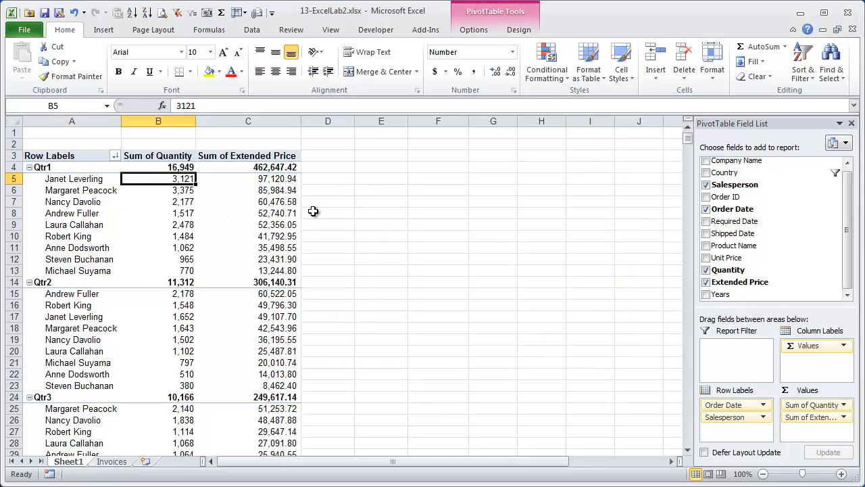
{"action": "left_click", "coordinate": [270, 181]}
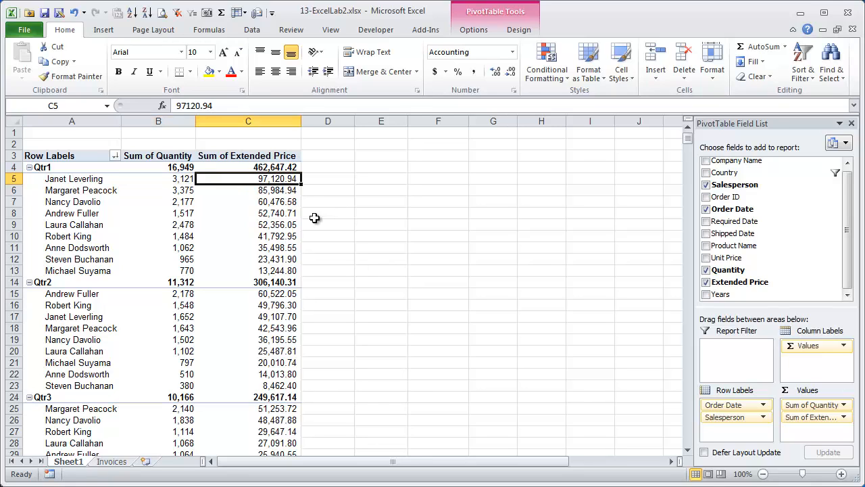
- Start a new calculated field via Fields, Items, & Sets and name it Average
{"action": "left_click", "coordinate": [477, 34]}
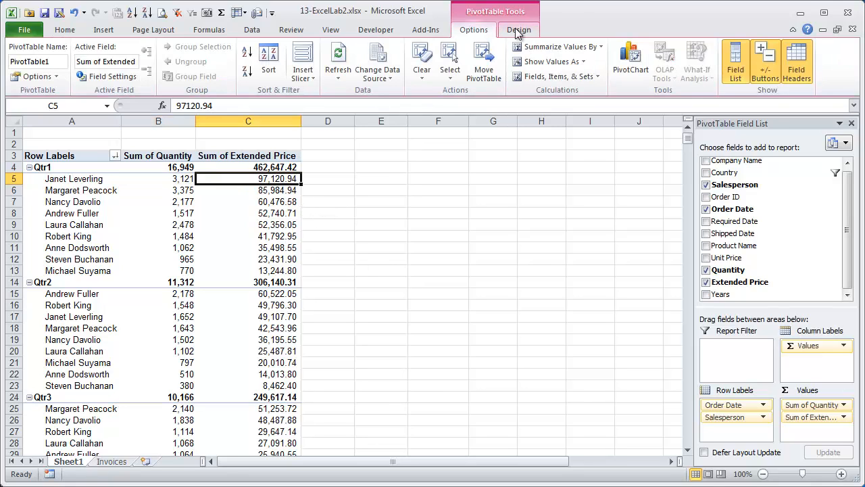
{"action": "left_click", "coordinate": [517, 32]}
{"action": "left_click", "coordinate": [484, 34]}
{"action": "left_click", "coordinate": [516, 33]}
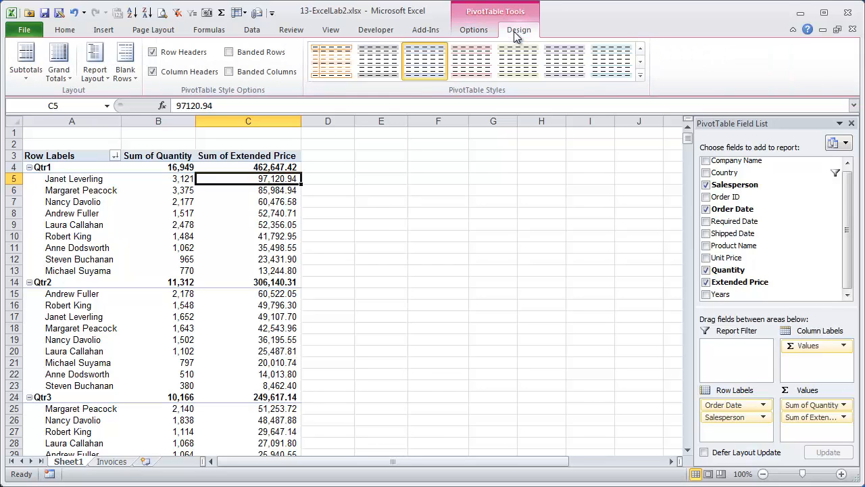
{"action": "left_click", "coordinate": [476, 32]}
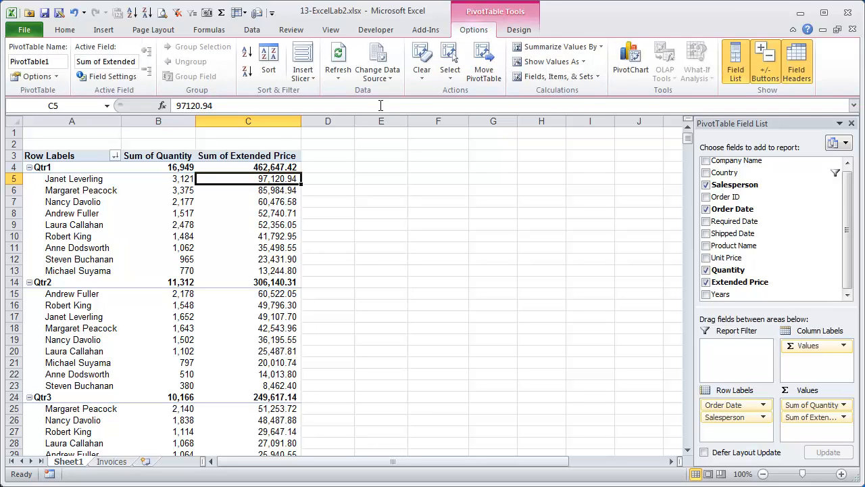
{"action": "left_click", "coordinate": [595, 78]}
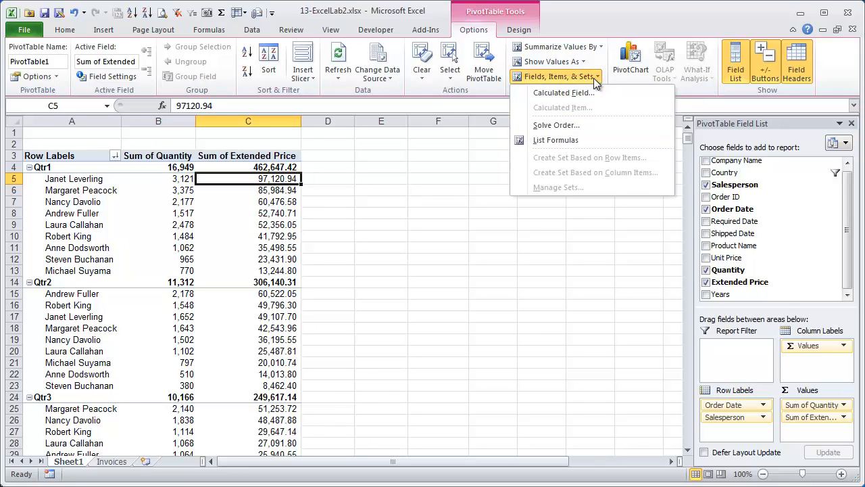
{"action": "left_click", "coordinate": [597, 94]}
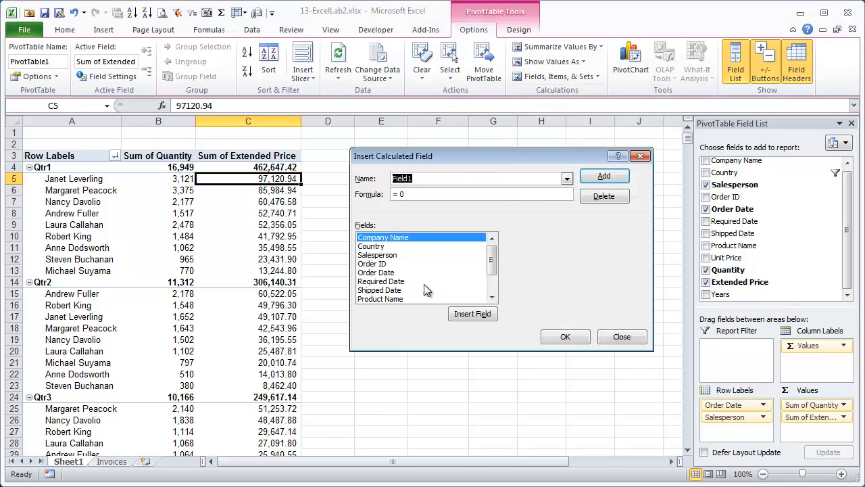
{"action": "left_click", "coordinate": [492, 298]}
{"action": "left_click", "coordinate": [492, 297]}
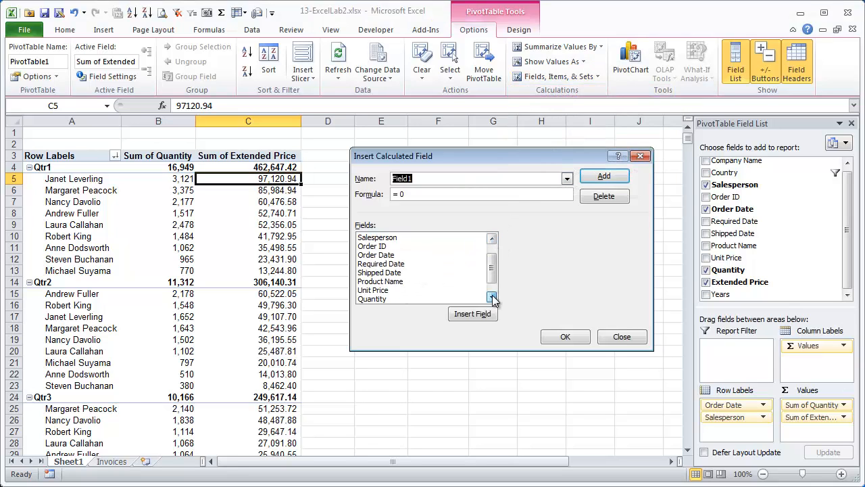
{"action": "left_click", "coordinate": [491, 298]}
{"action": "left_click", "coordinate": [492, 298]}
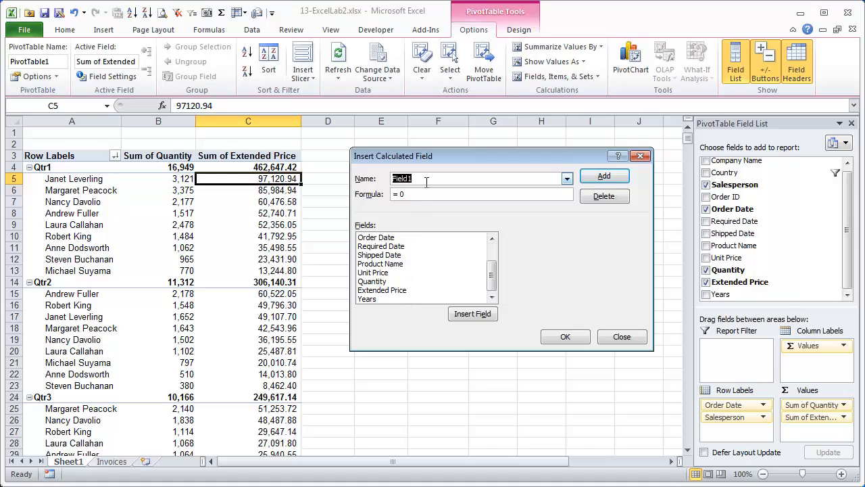
{"action": "left_click_drag", "start_coordinate": [424, 178], "coordinate": [309, 178]}
{"action": "type", "text": "Average"}
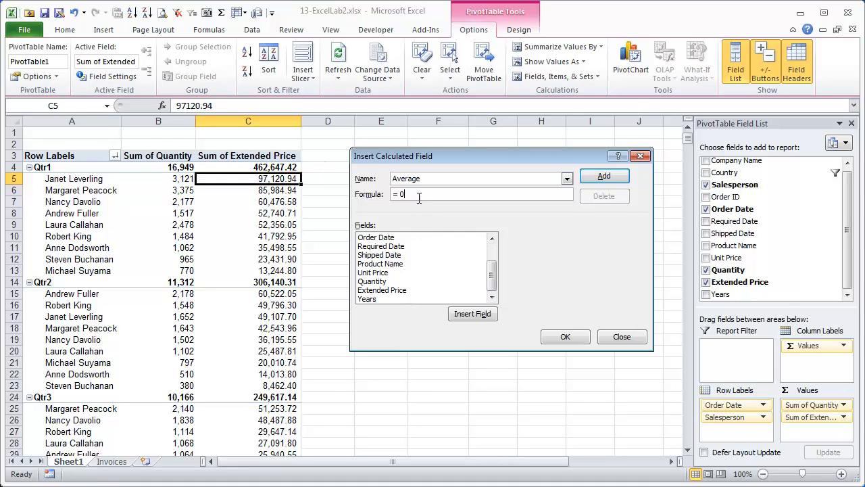
- Set the Average formula to ='Extended Price'/Quantity and add the field
{"action": "key", "text": "BackSpace"}
{"action": "left_click", "coordinate": [466, 316]}
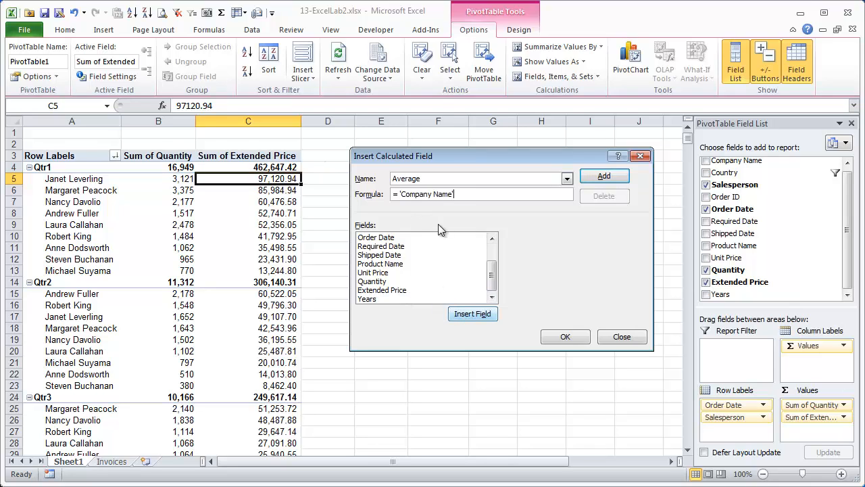
{"action": "key", "text": "shift+Home"}
{"action": "key", "text": "BackSpace"}
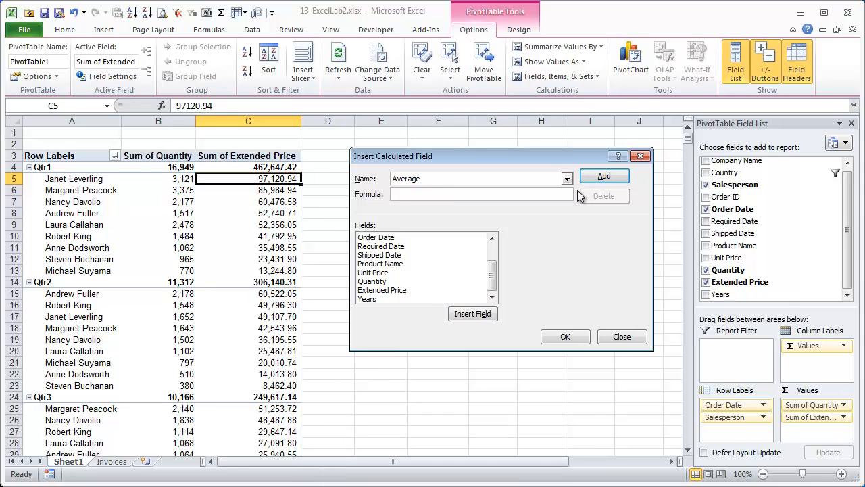
{"action": "left_click", "coordinate": [395, 290]}
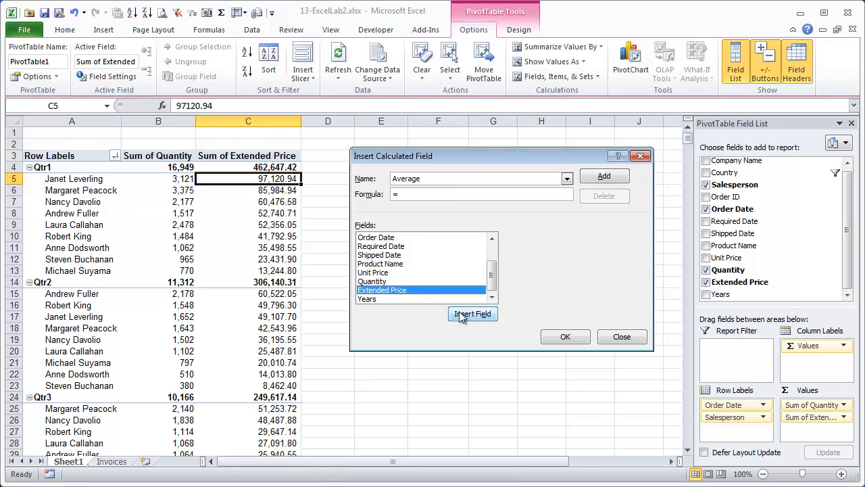
{"action": "left_click", "coordinate": [466, 315]}
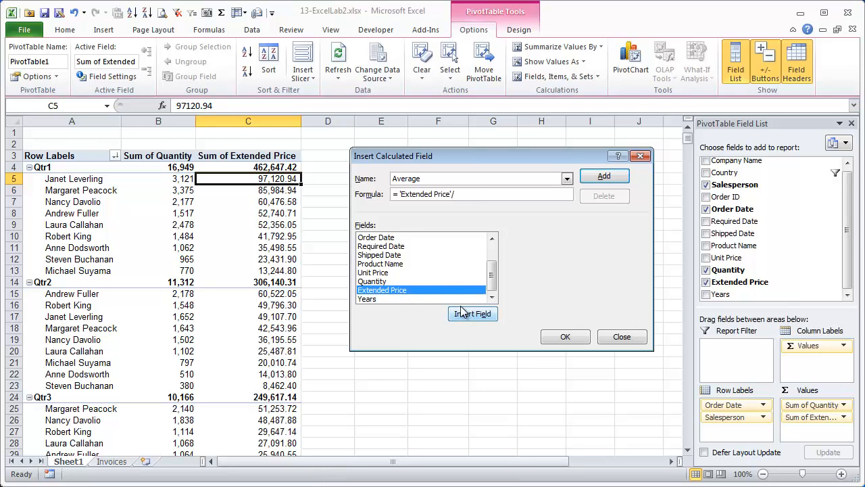
{"action": "left_click", "coordinate": [391, 282]}
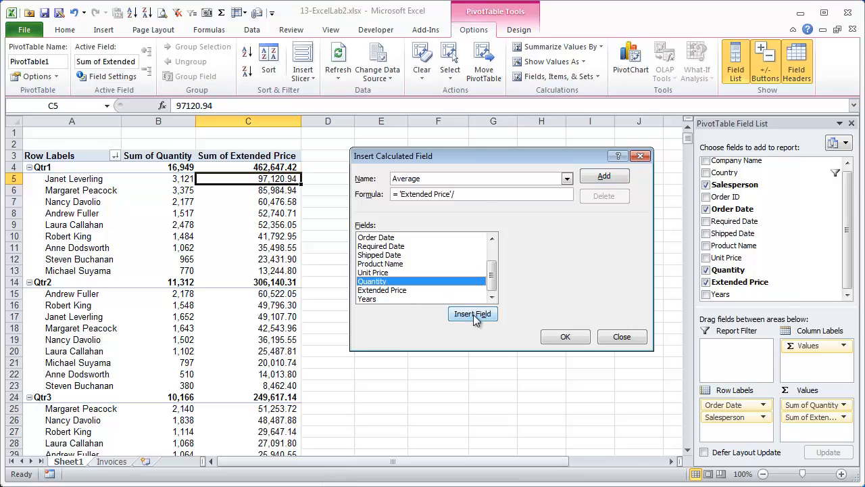
{"action": "left_click", "coordinate": [474, 315]}
{"action": "left_click", "coordinate": [565, 337]}
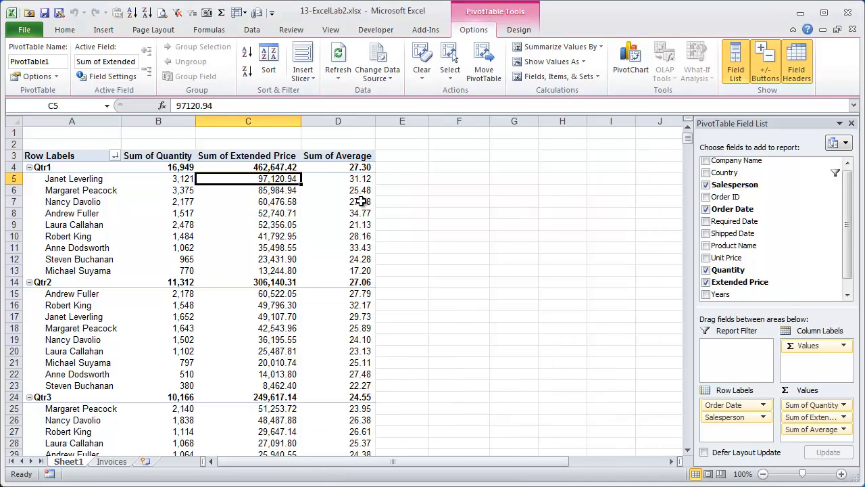
- Review the new Sum of Average values, with Qtr1 at 27.30
{"action": "left_click", "coordinate": [356, 178]}
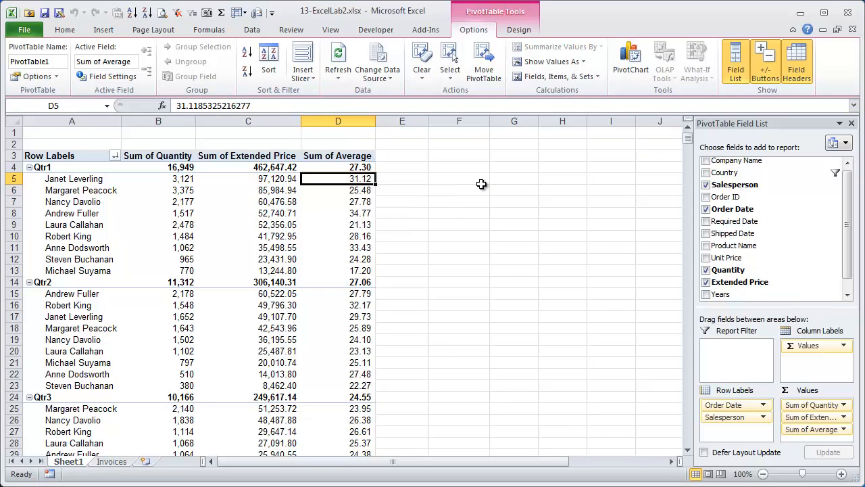
{"action": "key", "text": "Down"}
{"action": "key", "text": "Down"}
{"action": "key", "text": "Down"}
{"action": "key", "text": "Down"}
{"action": "key", "text": "Down"}
{"action": "key", "text": "Down"}
{"action": "key", "text": "Down"}
{"action": "key", "text": "Down"}
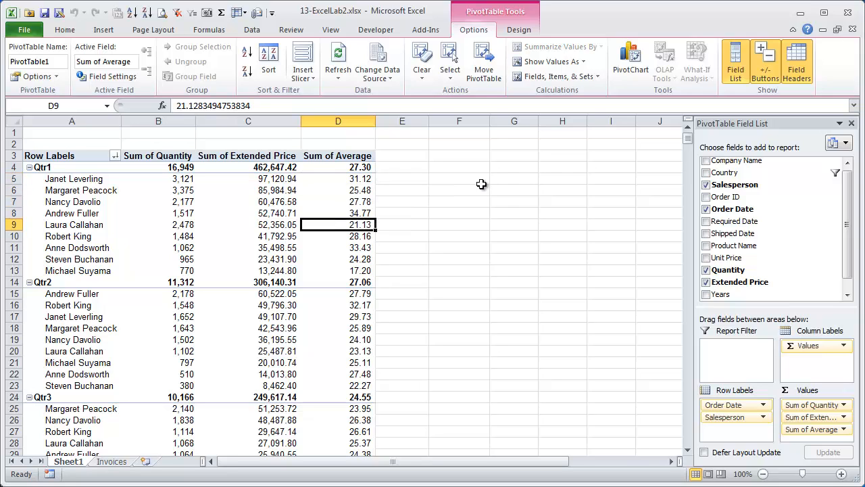
{"action": "key", "text": "Up"}
{"action": "key", "text": "Up"}
{"action": "key", "text": "Up"}
{"action": "key", "text": "Up"}
{"action": "key", "text": "Up"}
{"action": "key", "text": "Up"}
{"action": "key", "text": "Up"}
{"action": "key", "text": "Up"}
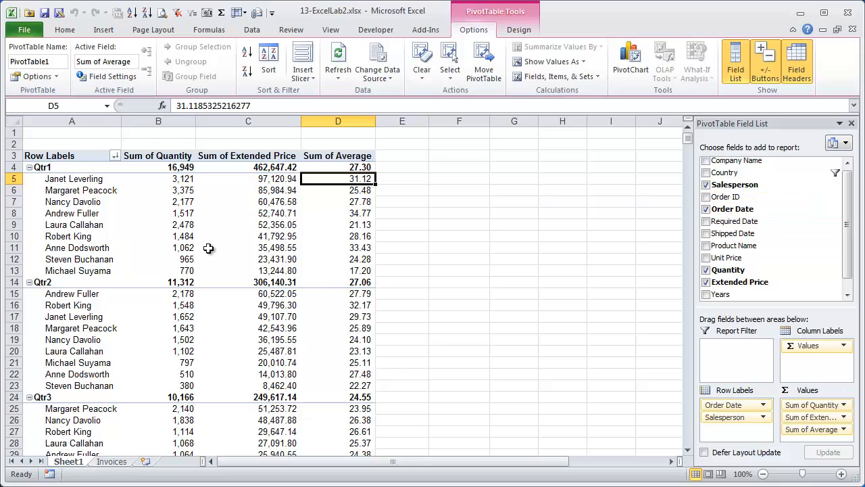
{"action": "mouse_move", "coordinate": [208, 248]}
- Insert a trial PivotChart from the Invoices data with Extended Price as its value
{"action": "left_click", "coordinate": [121, 465]}
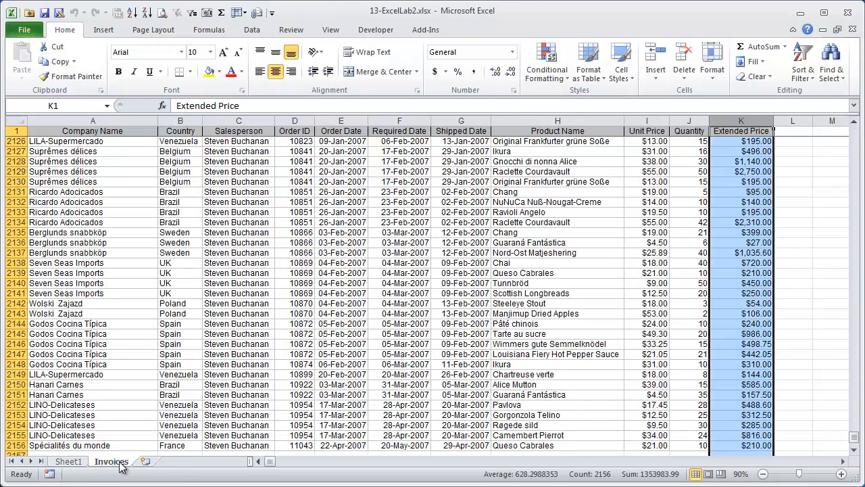
{"action": "left_click", "coordinate": [96, 35]}
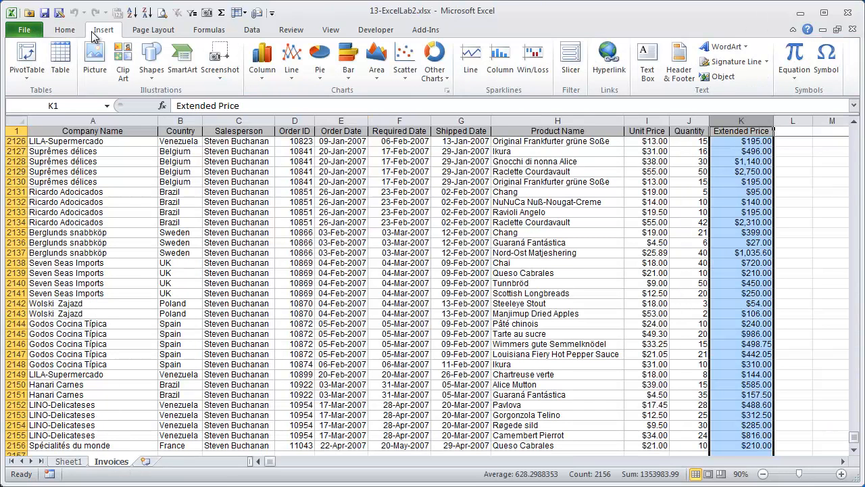
{"action": "left_click", "coordinate": [29, 77]}
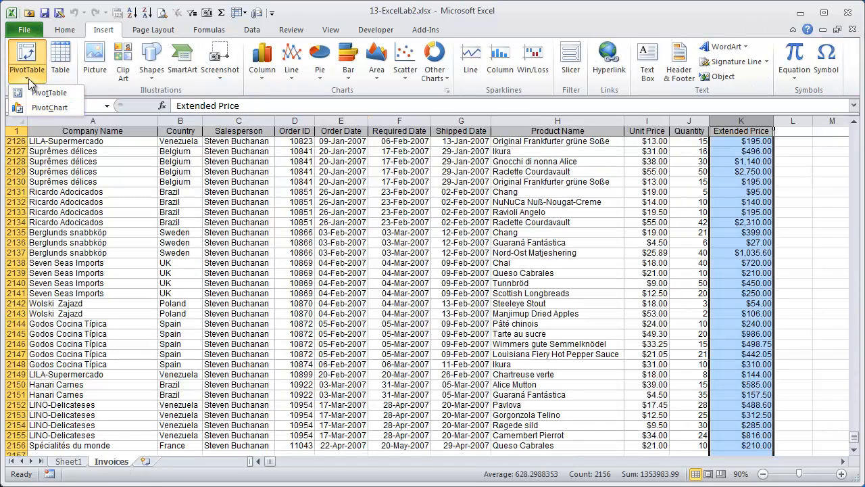
{"action": "left_click", "coordinate": [53, 108]}
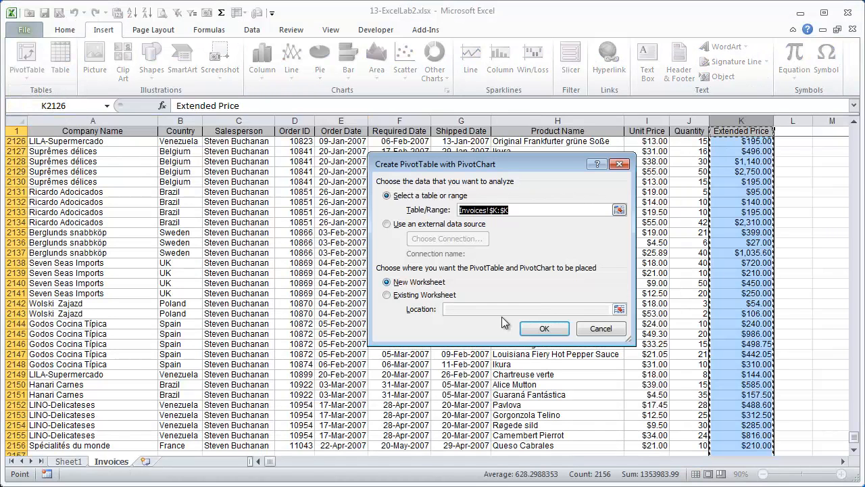
{"action": "left_click", "coordinate": [544, 329]}
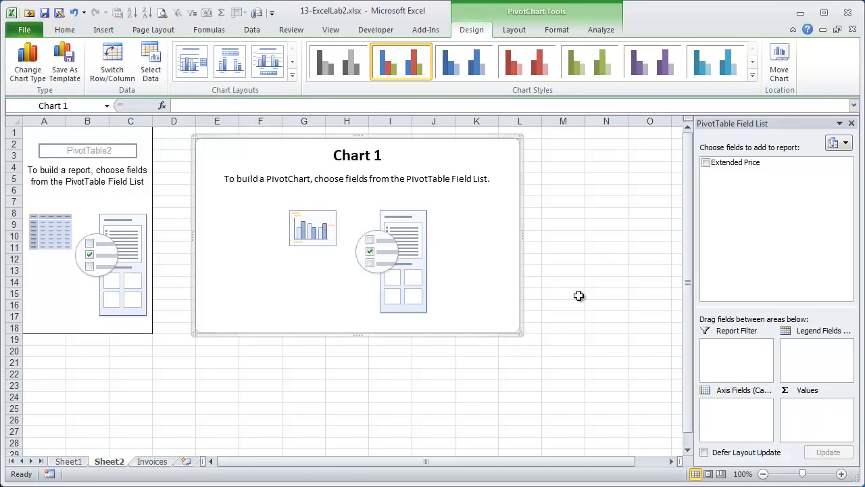
{"action": "left_click_drag", "start_coordinate": [727, 162], "coordinate": [826, 423]}
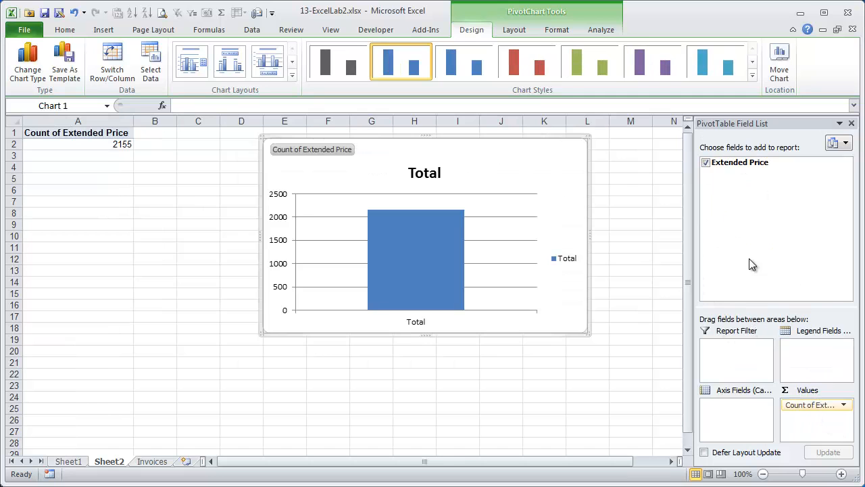
- Delete the trial Sheet2, leaving only Sheet1 and Invoices
{"action": "left_click", "coordinate": [152, 461]}
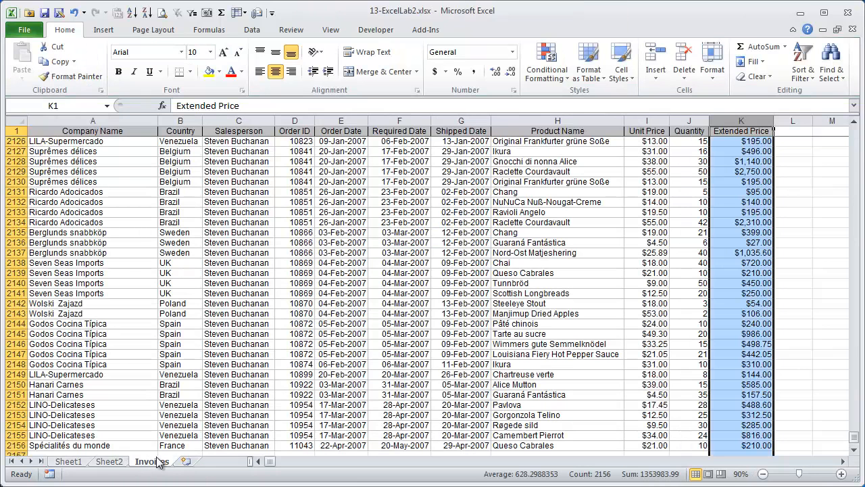
{"action": "left_click", "coordinate": [73, 462]}
{"action": "right_click", "coordinate": [110, 464]}
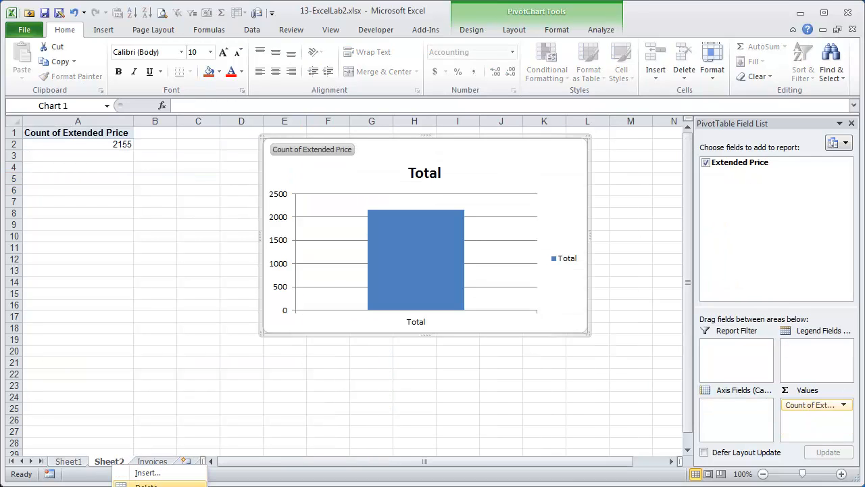
{"action": "left_click", "coordinate": [146, 484]}
{"action": "left_click", "coordinate": [338, 369]}
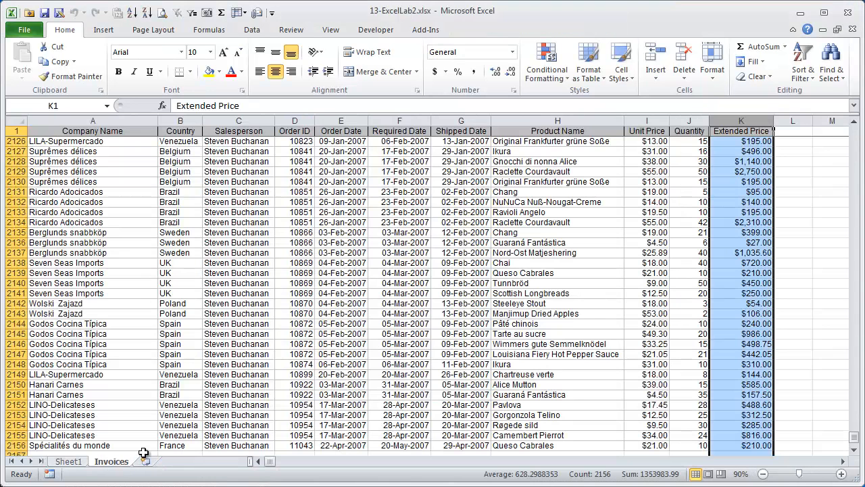
- Select the full Invoices table from A1 across to column K and down to the last row
{"action": "left_click", "coordinate": [132, 171]}
{"action": "key", "text": "ctrl+Up"}
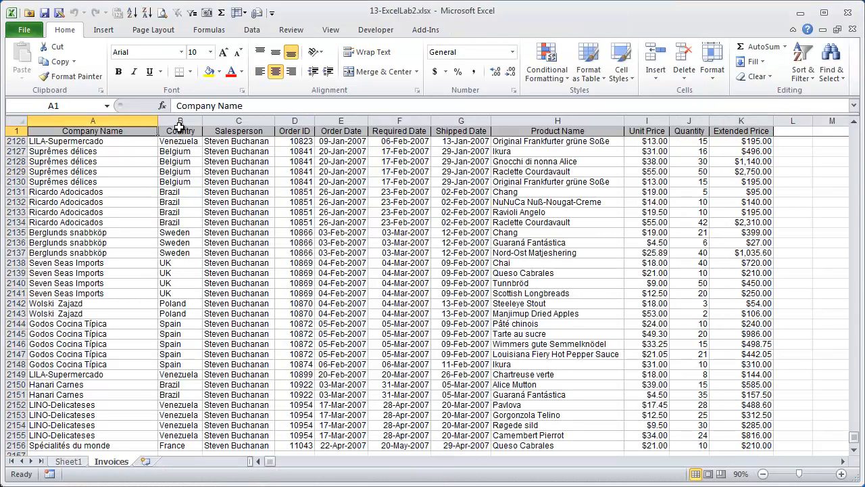
{"action": "key", "text": "Down"}
{"action": "left_click", "coordinate": [120, 132]}
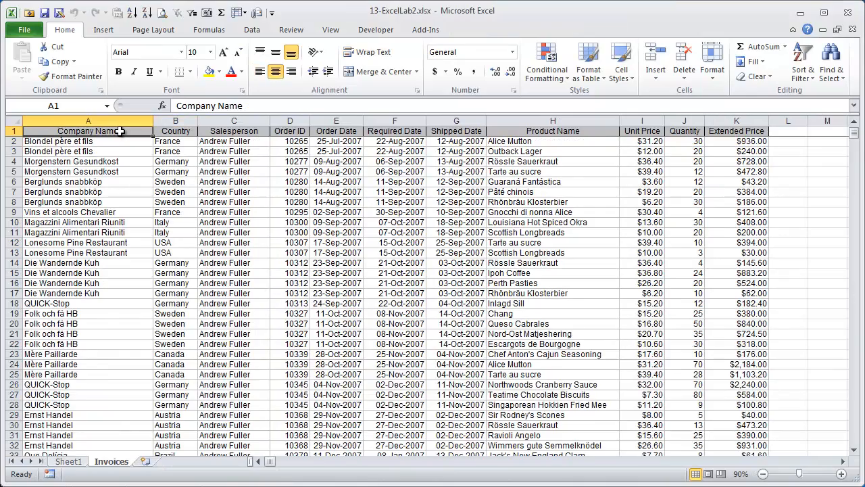
{"action": "key", "text": "ctrl+shift+Right"}
{"action": "key", "text": "ctrl+shift+Down"}
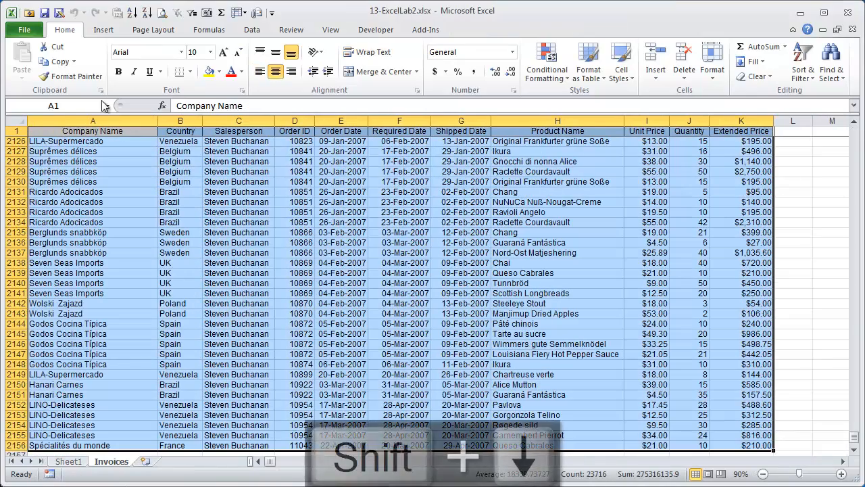
- Insert a PivotTable with PivotChart from the selected Invoices range onto a new Sheet3
{"action": "left_click", "coordinate": [103, 30]}
{"action": "left_click", "coordinate": [25, 75]}
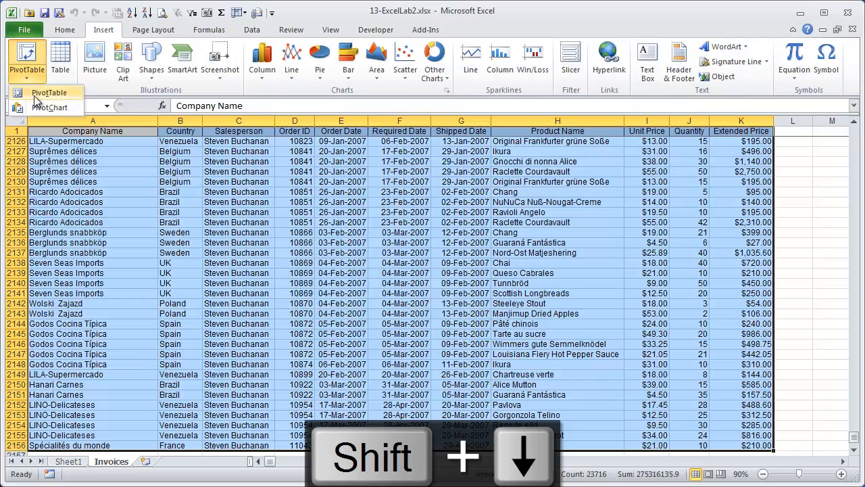
{"action": "left_click", "coordinate": [34, 105]}
{"action": "left_click", "coordinate": [544, 329]}
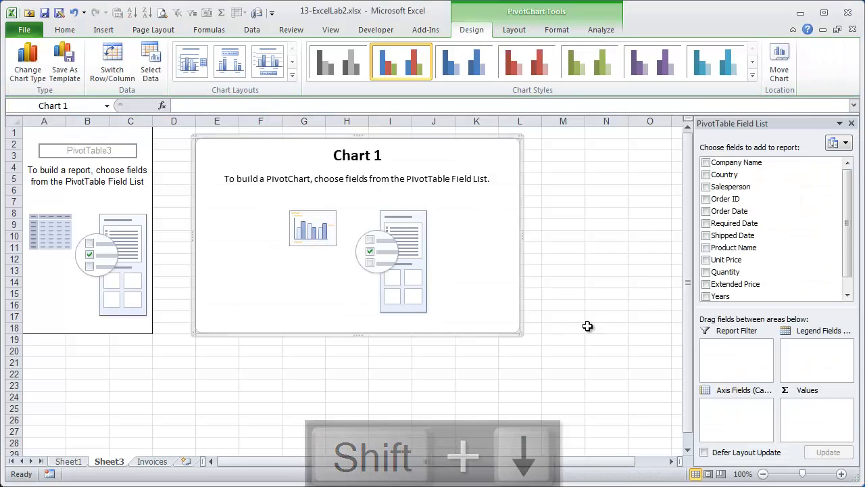
{"action": "left_click", "coordinate": [847, 295]}
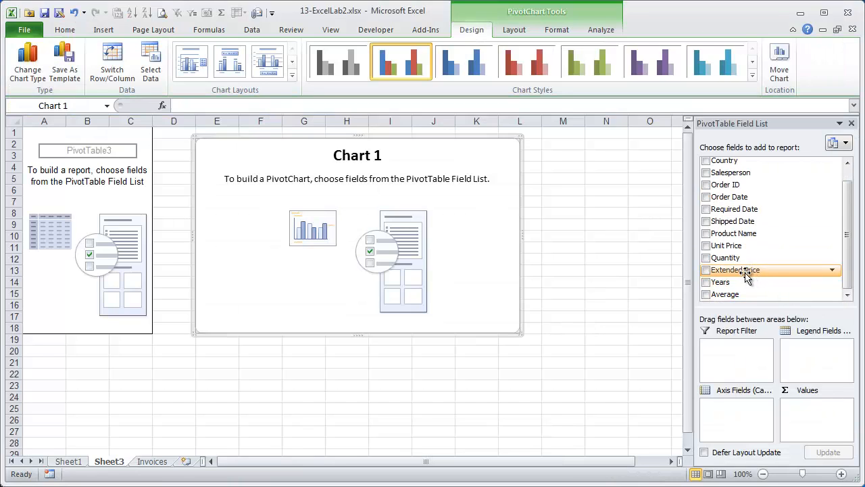
- Chart the sum of Extended Price by Salesperson and select the data series
{"action": "left_click_drag", "start_coordinate": [744, 271], "coordinate": [816, 412]}
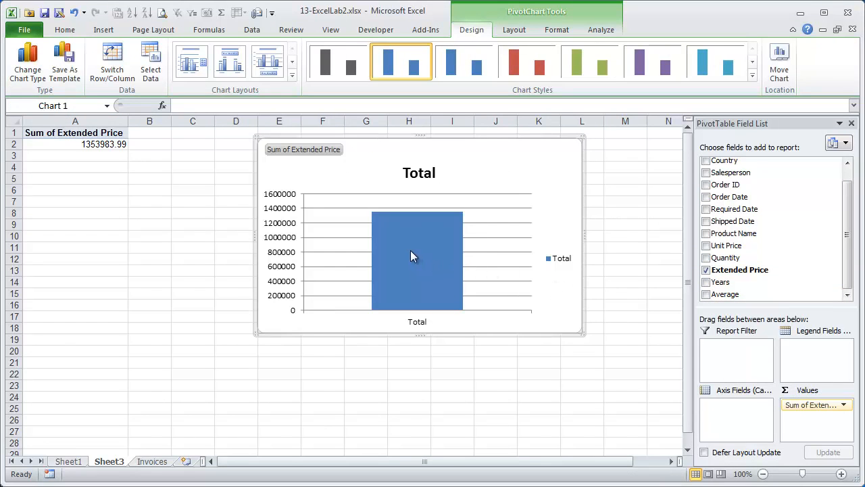
{"action": "left_click_drag", "start_coordinate": [749, 174], "coordinate": [741, 419]}
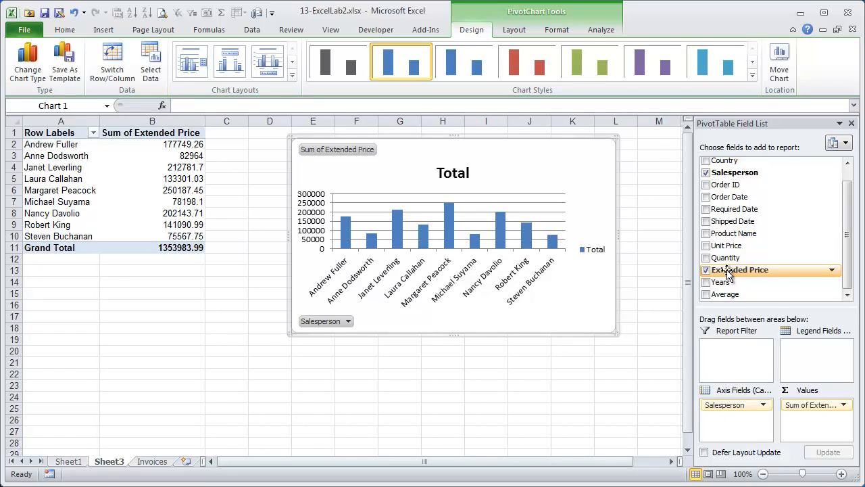
{"action": "left_click", "coordinate": [449, 233]}
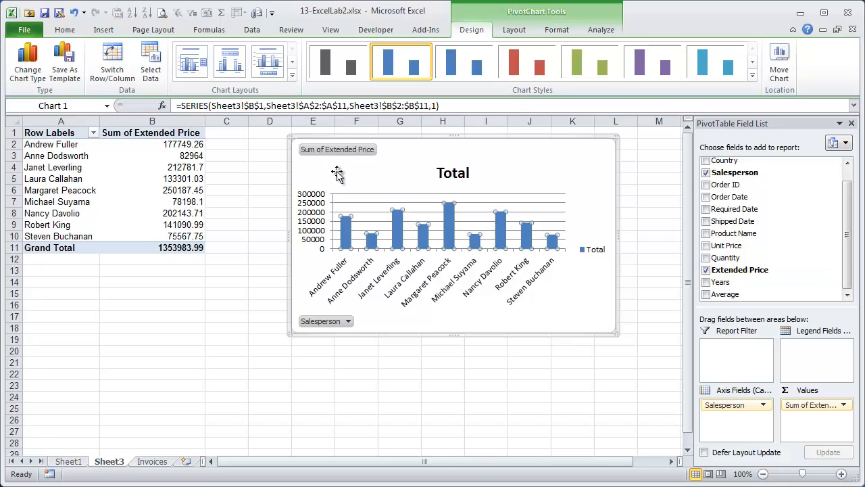
- Change the salesperson PivotChart to a Line with Markers chart
{"action": "left_click", "coordinate": [27, 64]}
{"action": "left_click", "coordinate": [203, 262]}
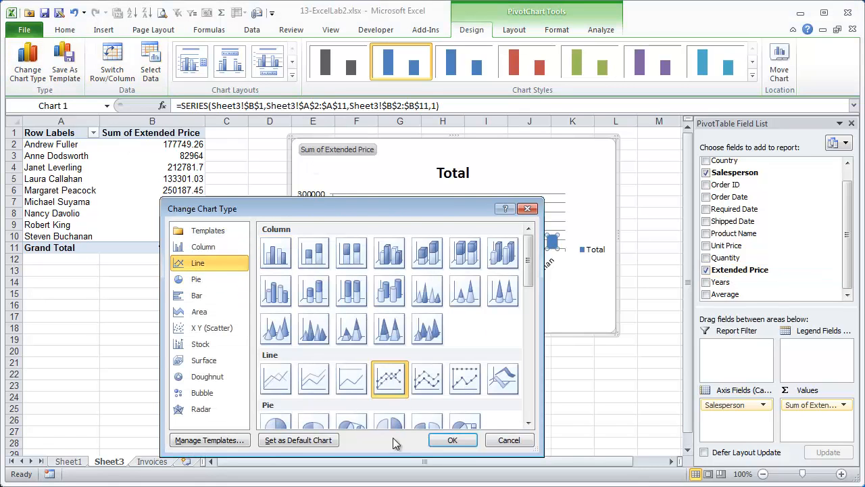
{"action": "left_click", "coordinate": [452, 441]}
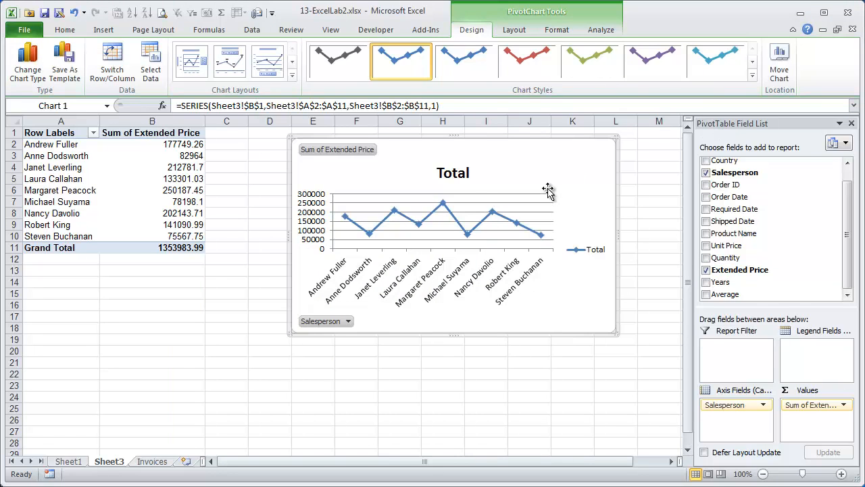
- Move the chart onto its own new sheet named Chart1
{"action": "left_click", "coordinate": [781, 62]}
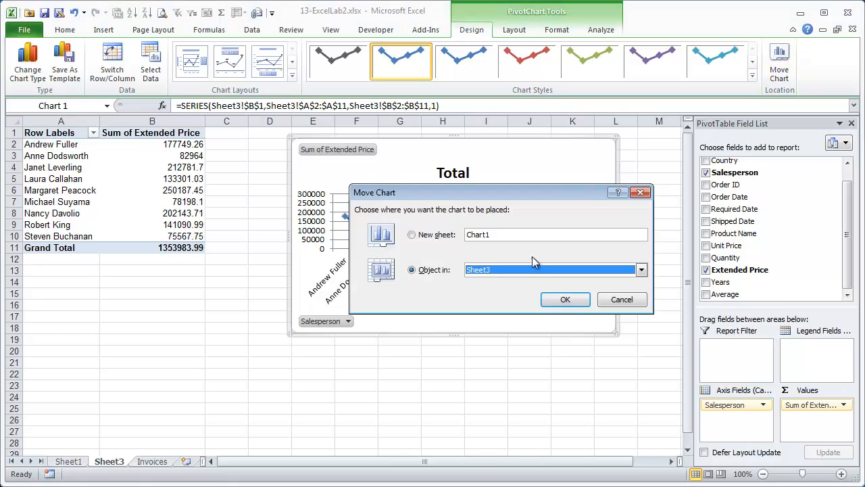
{"action": "left_click", "coordinate": [439, 238]}
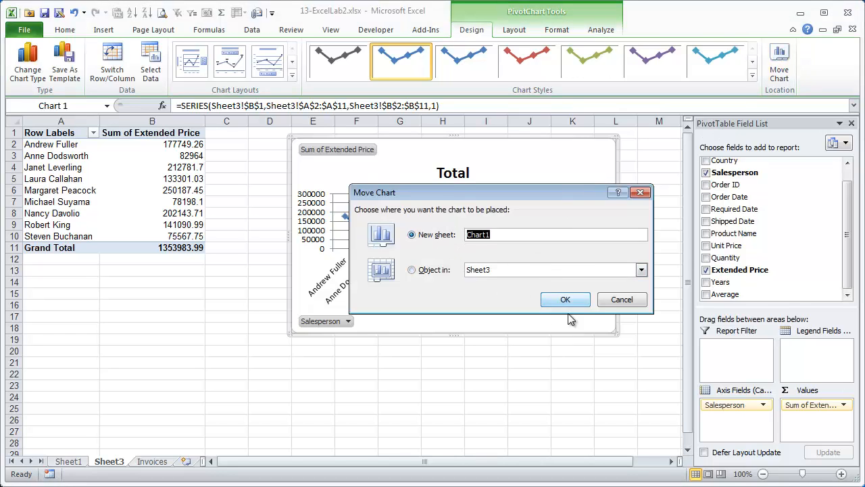
{"action": "left_click", "coordinate": [568, 301]}
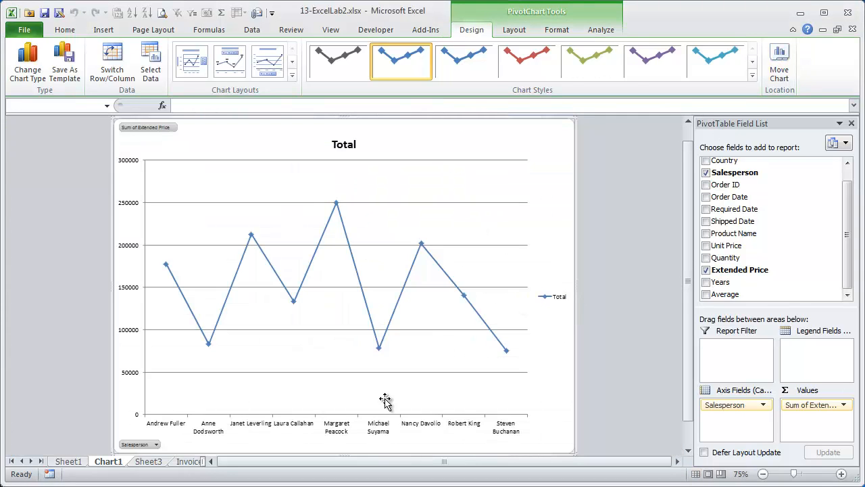
- Replace Salesperson with Product Name in the Sheet3 PivotTable's Row Labels
{"action": "left_click", "coordinate": [108, 461]}
{"action": "left_click", "coordinate": [148, 461]}
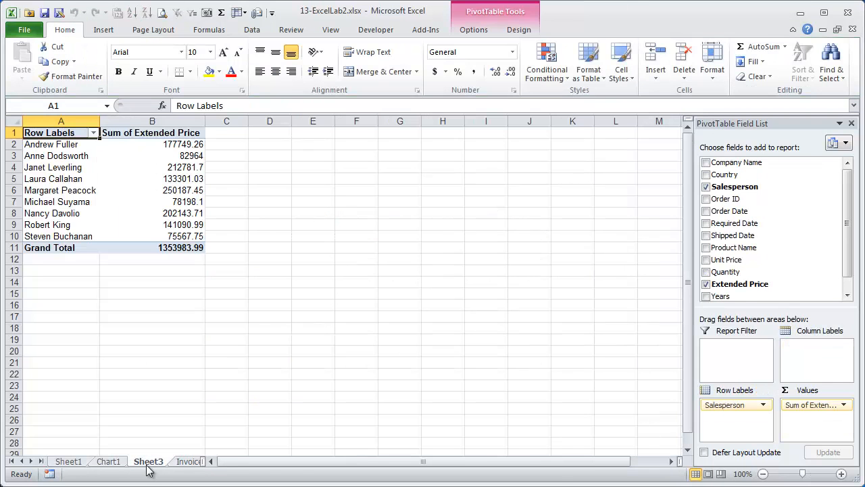
{"action": "left_click", "coordinate": [62, 192]}
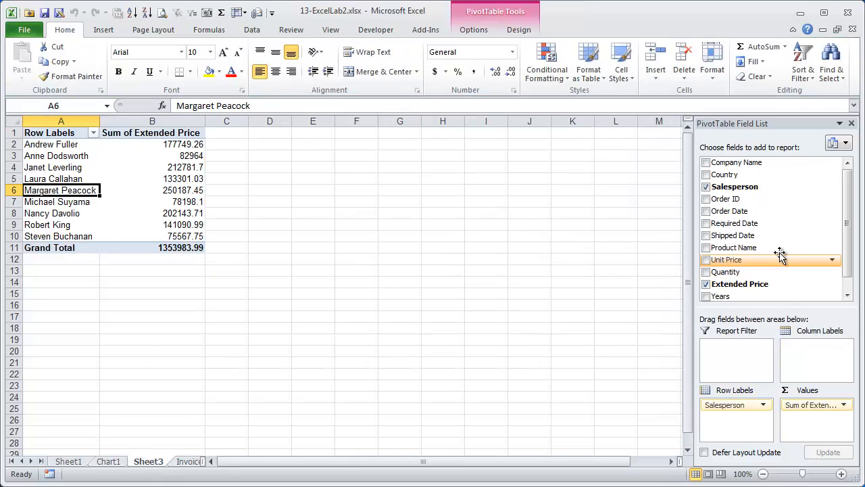
{"action": "left_click_drag", "start_coordinate": [744, 405], "coordinate": [832, 247]}
{"action": "left_click_drag", "start_coordinate": [738, 247], "coordinate": [736, 411]}
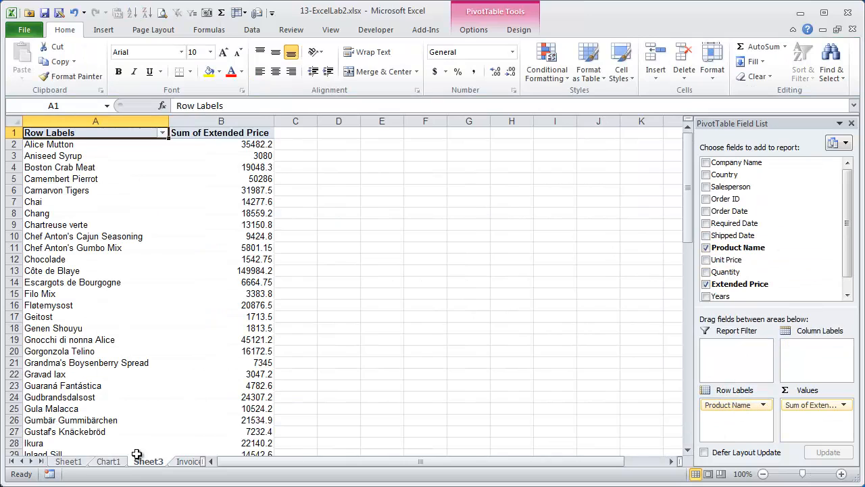
- Check that Chart1 now plots Sum of Extended Price by Product Name
{"action": "left_click", "coordinate": [108, 462]}
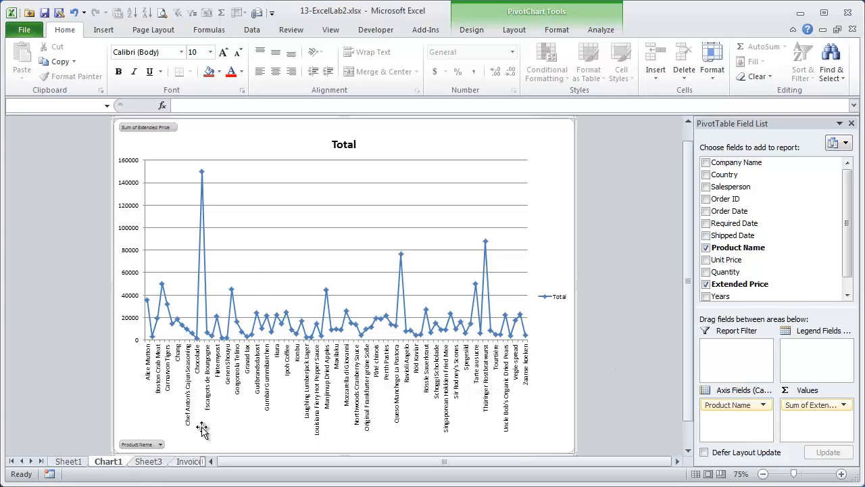
{"action": "left_click", "coordinate": [149, 462]}
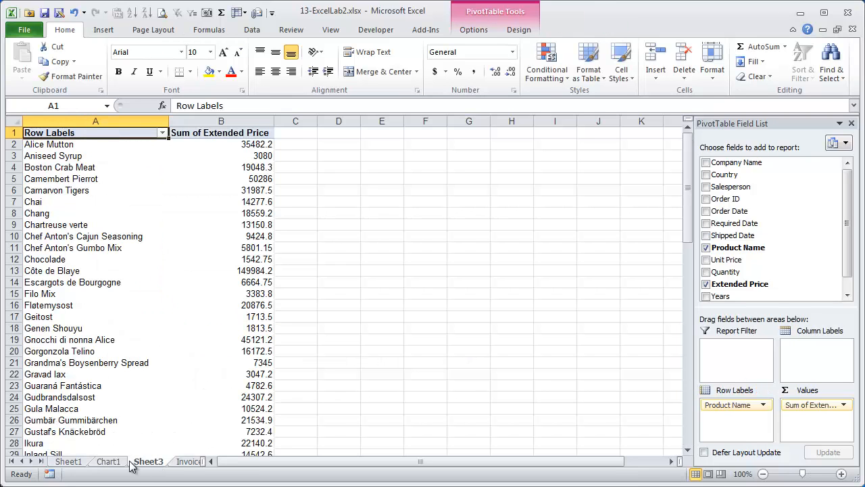
{"action": "left_click", "coordinate": [106, 352]}
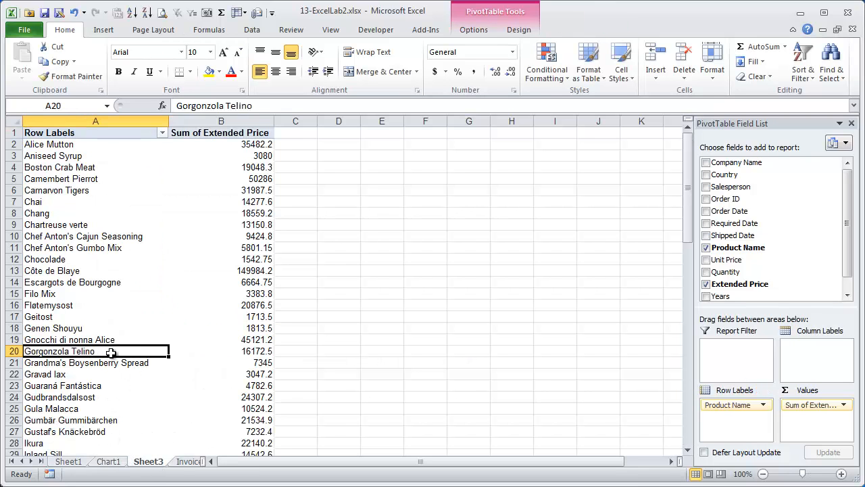
{"action": "left_click", "coordinate": [108, 461]}
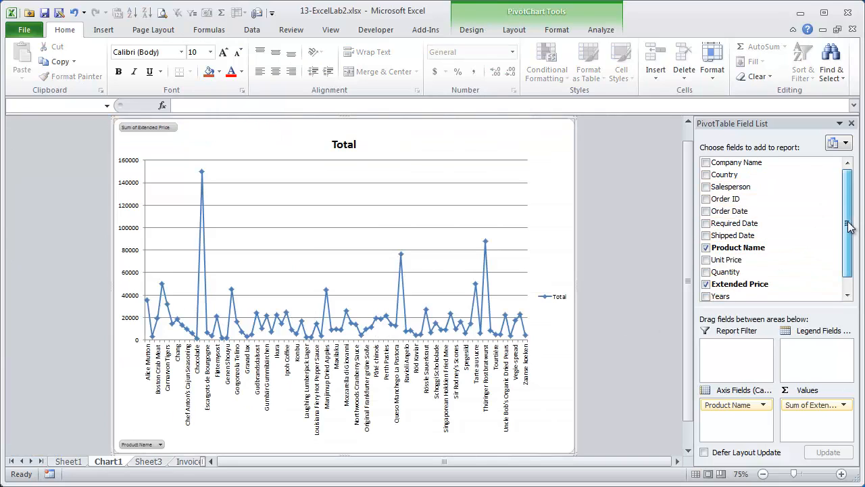
- Add Order Date as a report filter and filter the PivotTable to Qtr2
{"action": "left_click_drag", "start_coordinate": [749, 213], "coordinate": [741, 363]}
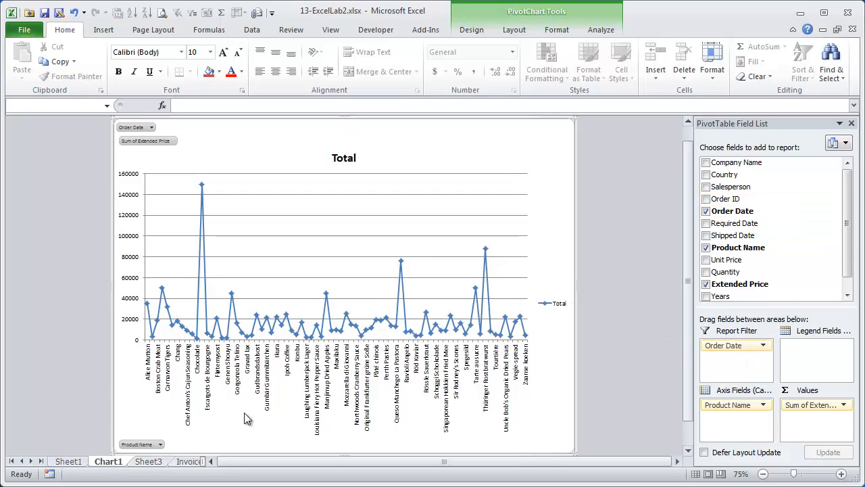
{"action": "left_click", "coordinate": [148, 462]}
{"action": "left_click", "coordinate": [218, 134]}
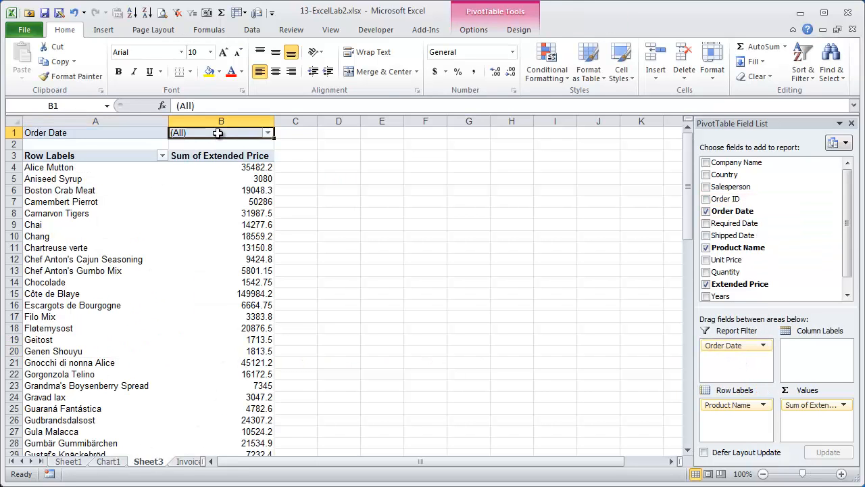
{"action": "left_click", "coordinate": [269, 133]}
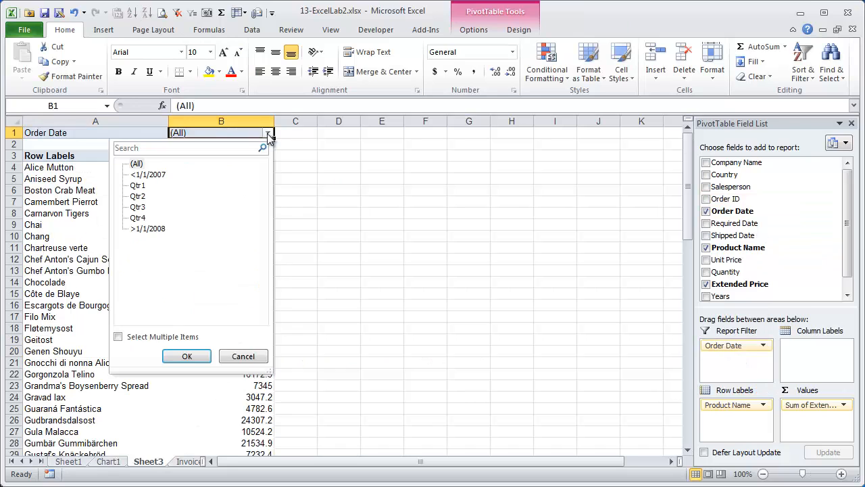
{"action": "left_click", "coordinate": [138, 196]}
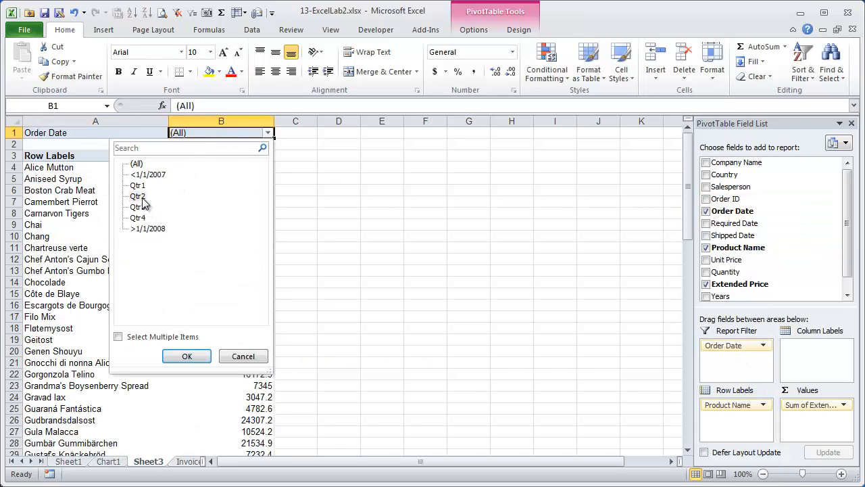
{"action": "left_click", "coordinate": [177, 355]}
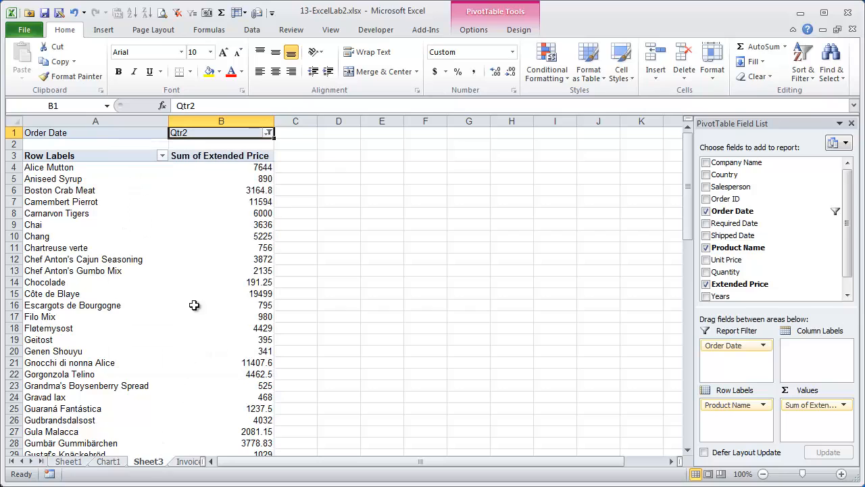
{"action": "left_click", "coordinate": [240, 247]}
- Change the Chart1 line chart's Order Date filter to a different quarter
{"action": "left_click", "coordinate": [109, 461]}
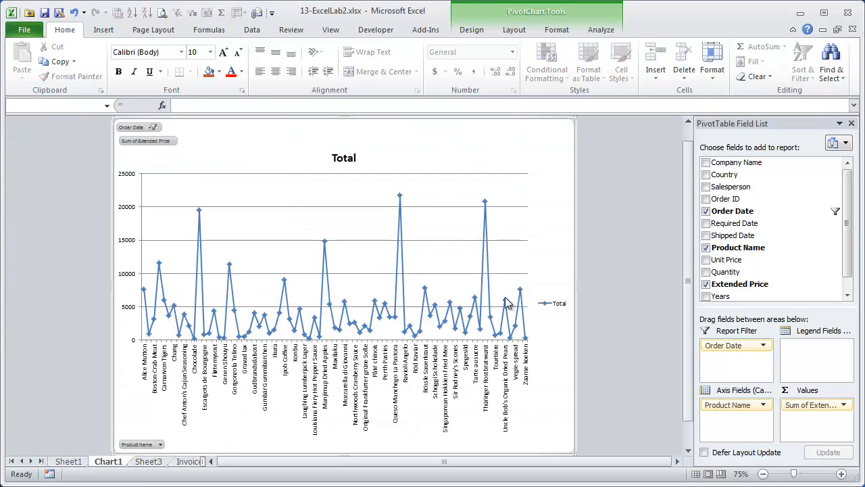
{"action": "left_click", "coordinate": [154, 128]}
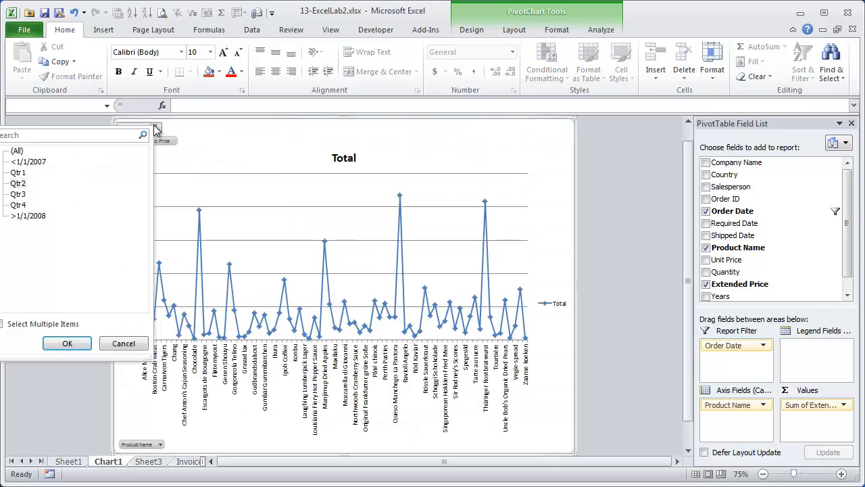
{"action": "left_click", "coordinate": [18, 186]}
{"action": "left_click", "coordinate": [69, 342]}
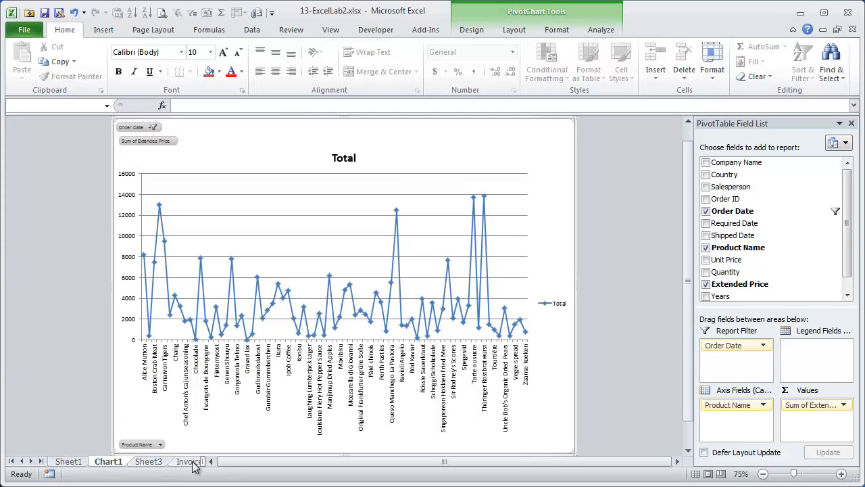
- Switch to the Invoices sheet, clear the selection and return to cell A1
{"action": "left_click_drag", "start_coordinate": [202, 461], "coordinate": [413, 461]}
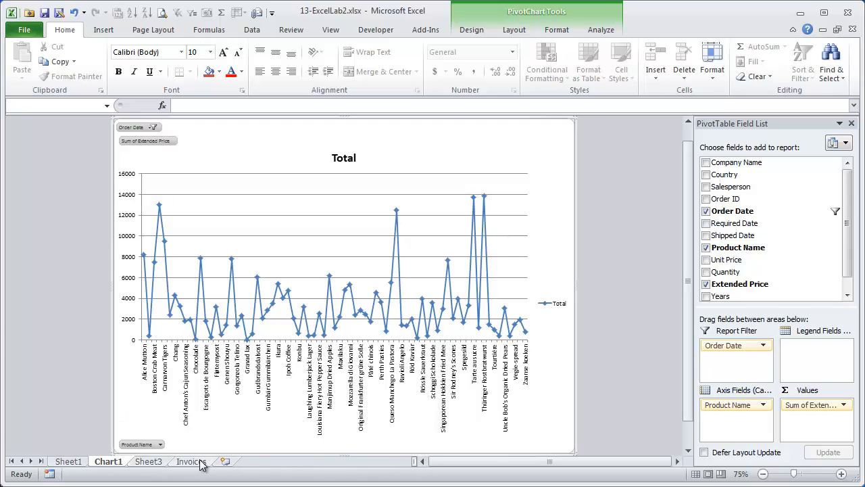
{"action": "left_click", "coordinate": [199, 462]}
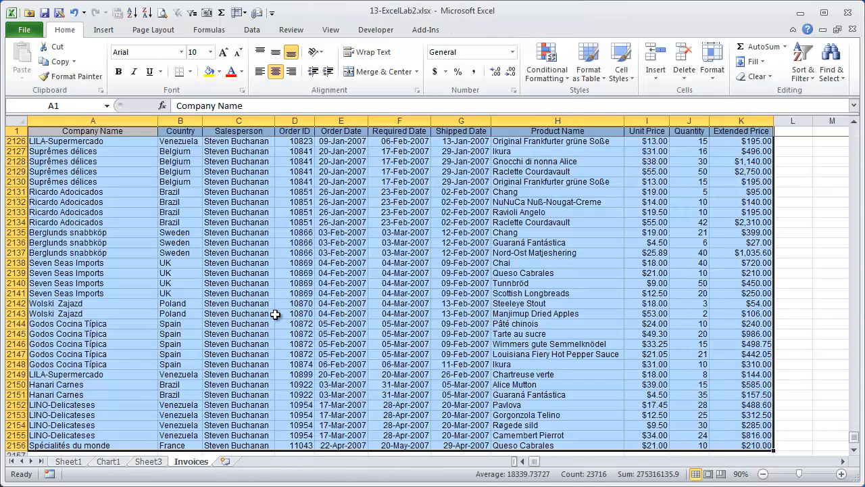
{"action": "left_click", "coordinate": [276, 314]}
{"action": "key", "text": "End"}
{"action": "key", "text": "Up"}
{"action": "key", "text": "Left"}
{"action": "key", "text": "Left"}
{"action": "key", "text": "Left"}
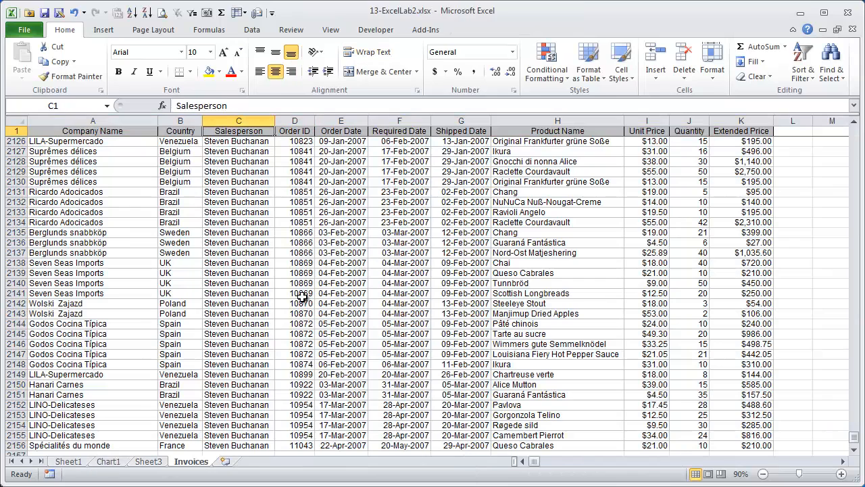